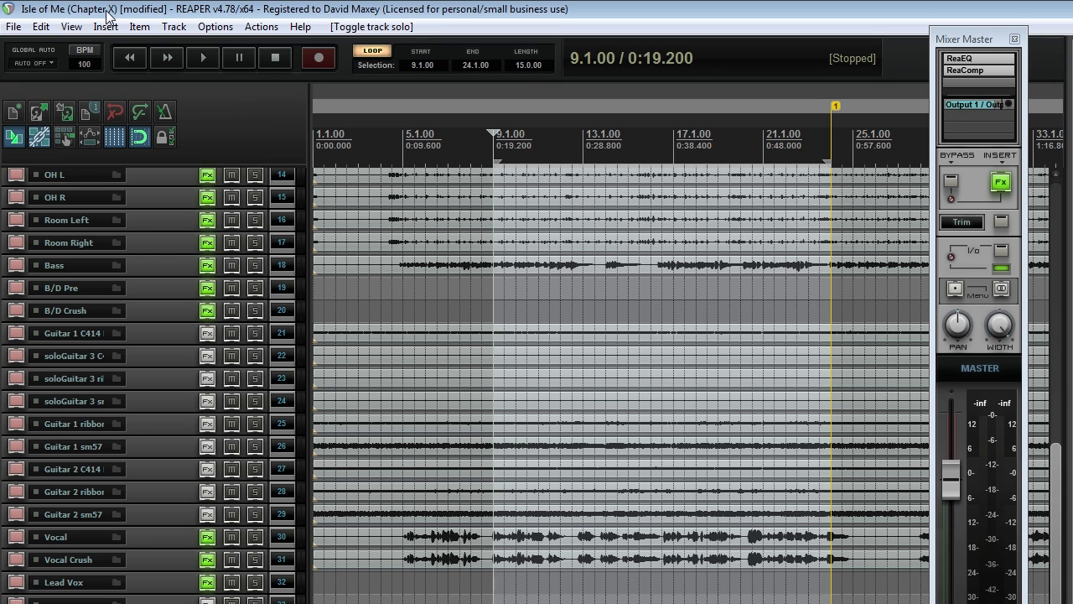
# Place the edit cursor at measure 12 and listen to a few bars of the full mix
pyautogui.click(504, 147)
pyautogui.scroll(-2, 600, 343)
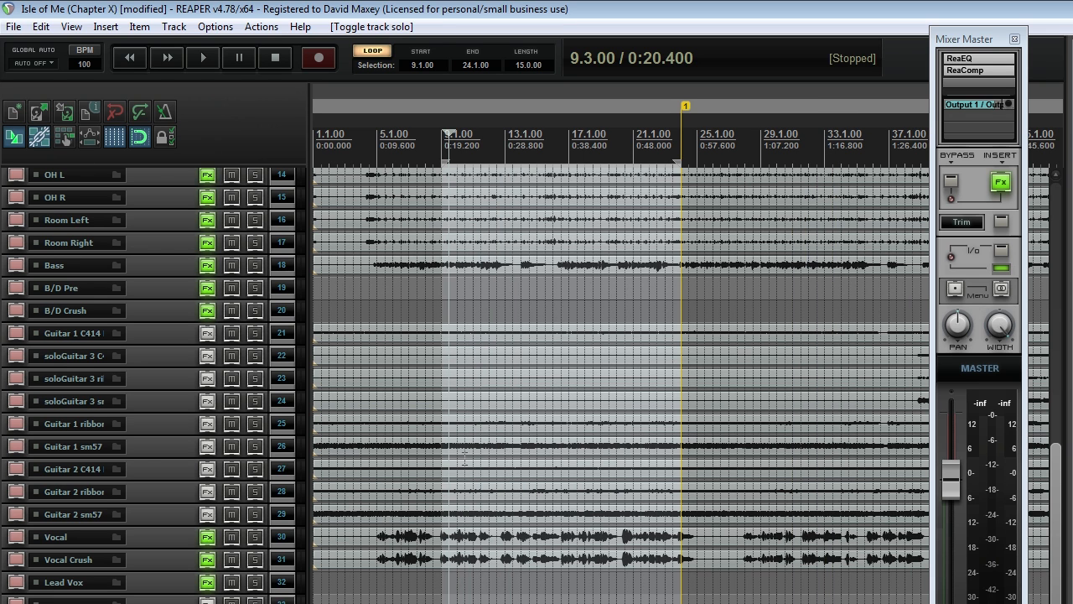
pyautogui.click(492, 163)
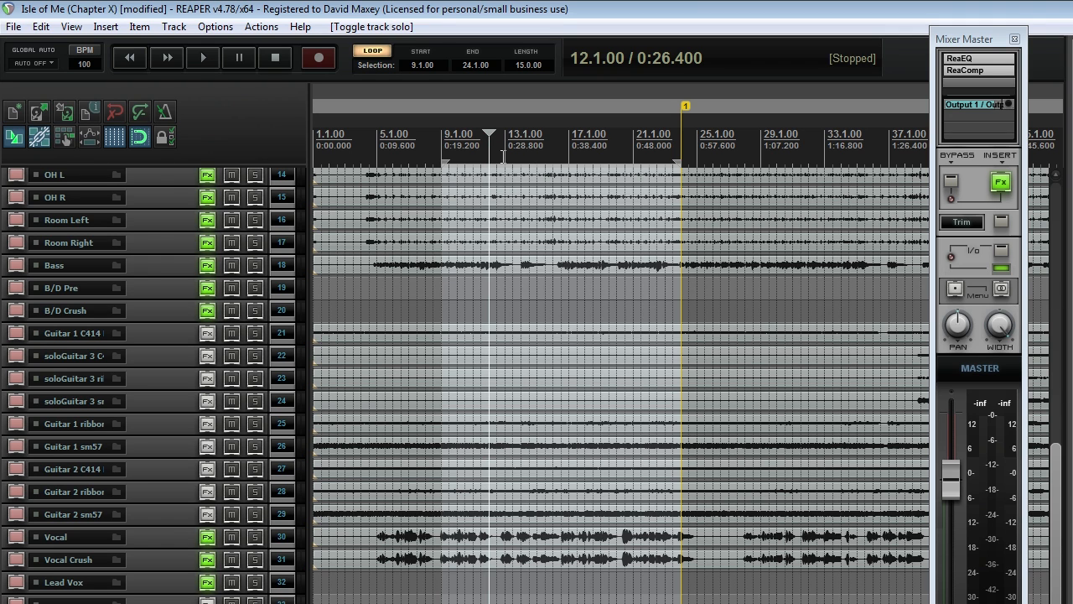
pyautogui.press('space')
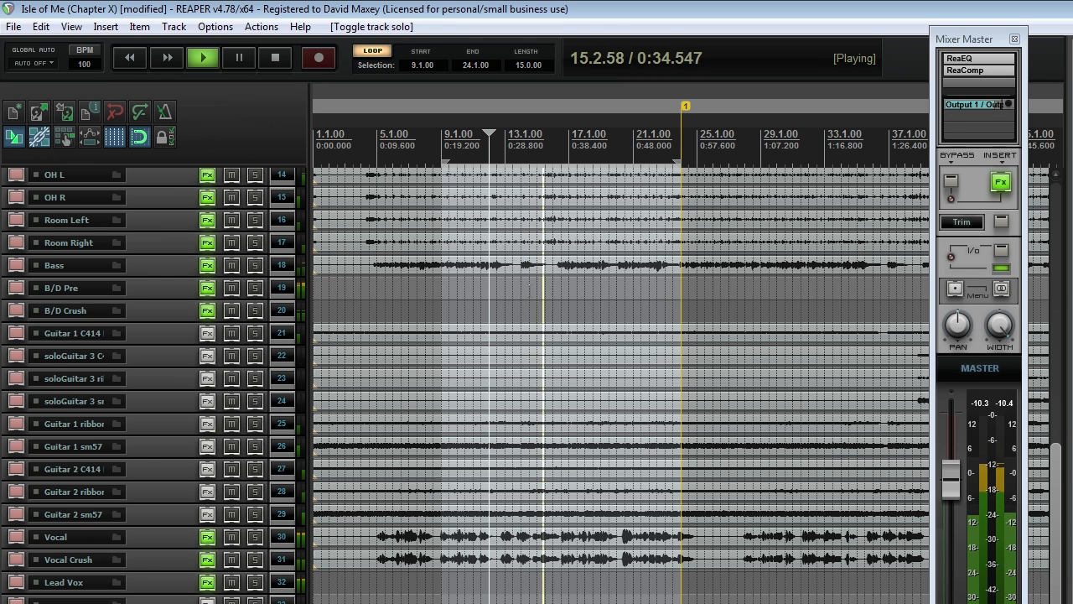
pyautogui.press('space')
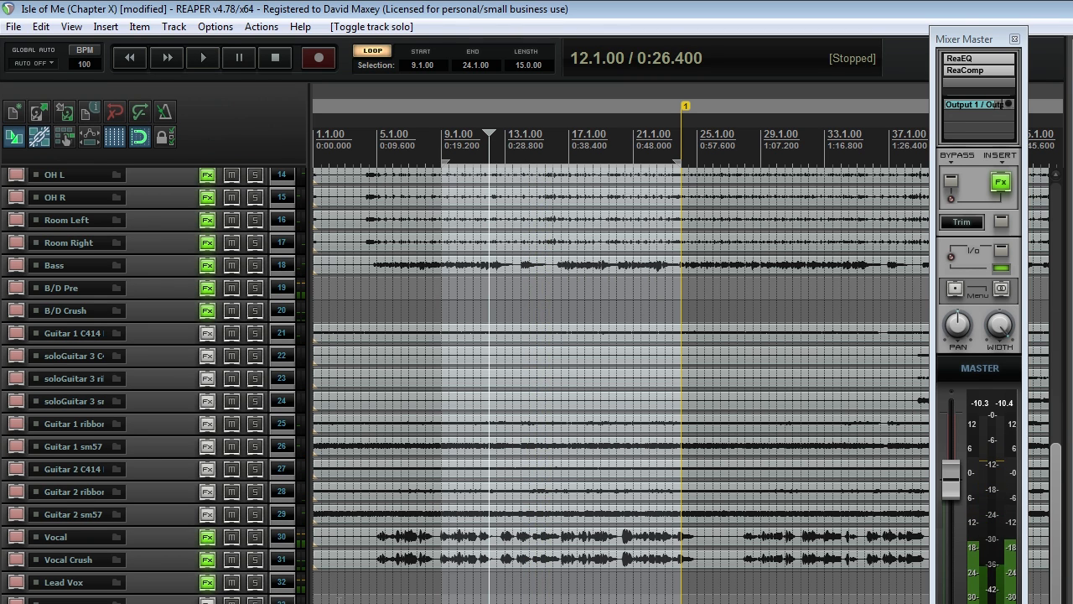
# Solo the Vocal track and open the ReaEQ plug-in from its effects chain
pyautogui.click(254, 537)
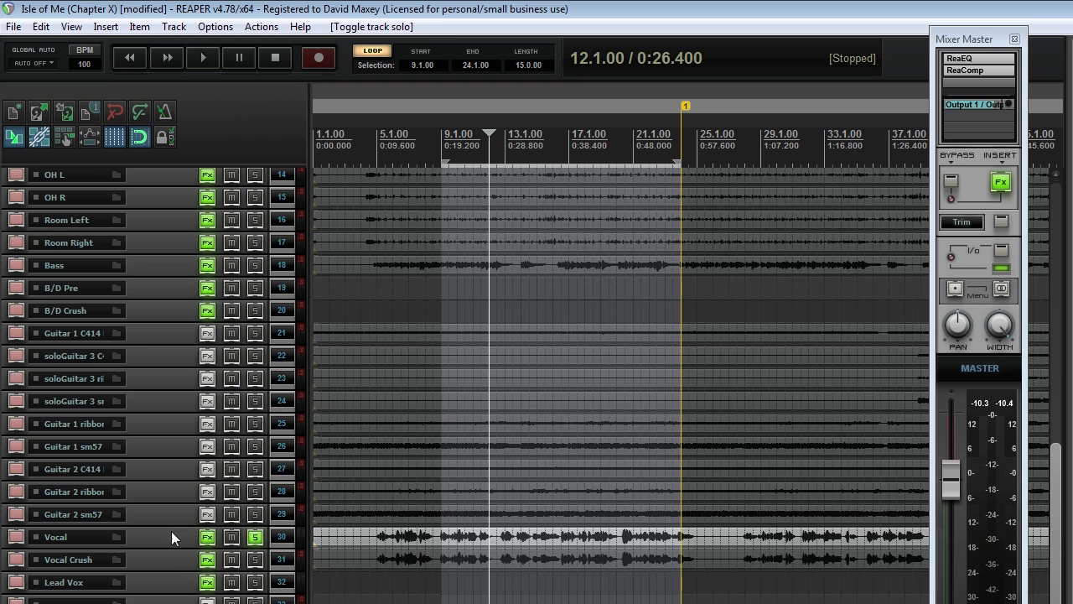
pyautogui.rightClick(206, 538)
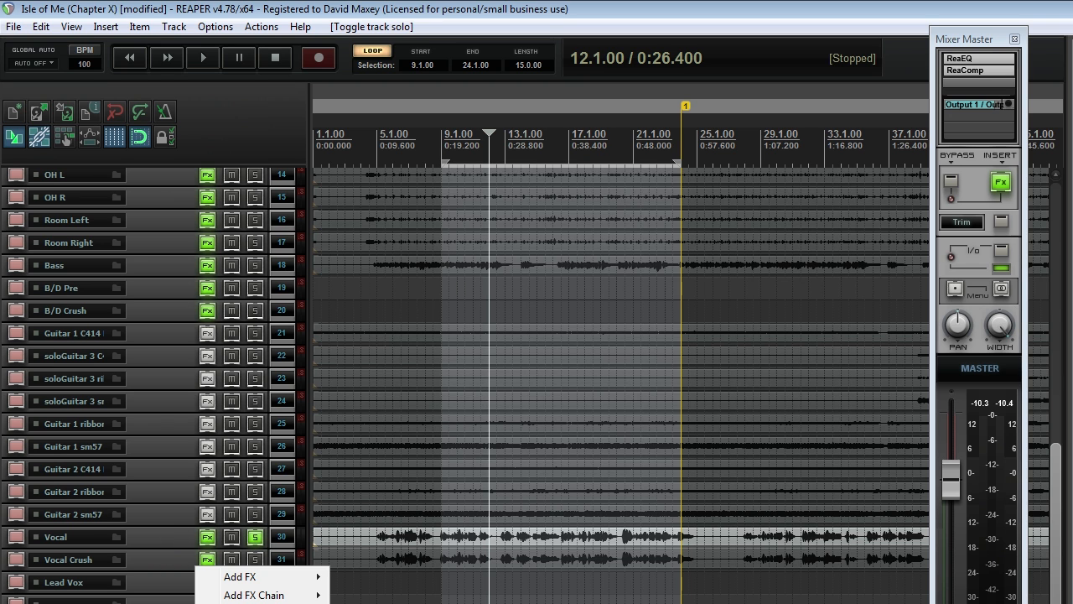
pyautogui.click(239, 602)
pyautogui.moveTo(566, 192); pyautogui.dragTo(598, 195)
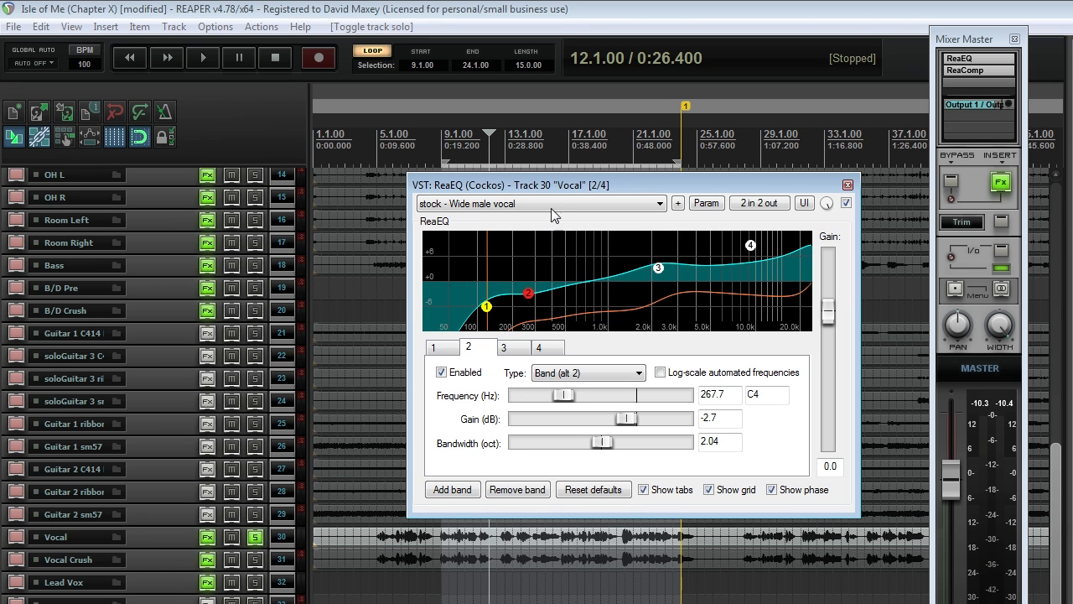
pyautogui.moveTo(553, 188); pyautogui.dragTo(554, 180)
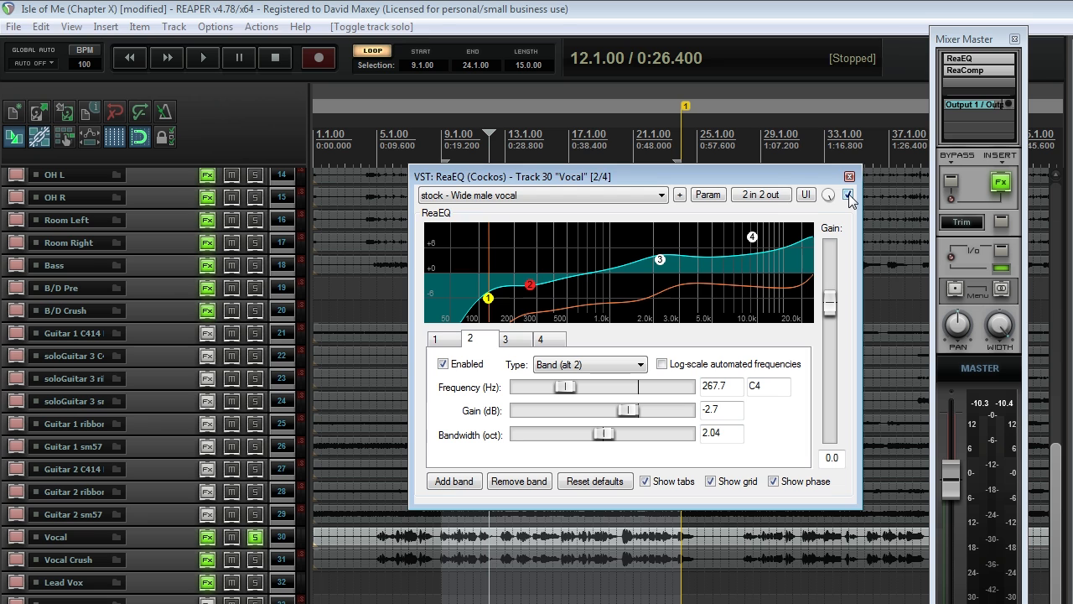
# Play the soloed vocal and compare it with ReaEQ bypassed and enabled
pyautogui.press('space')
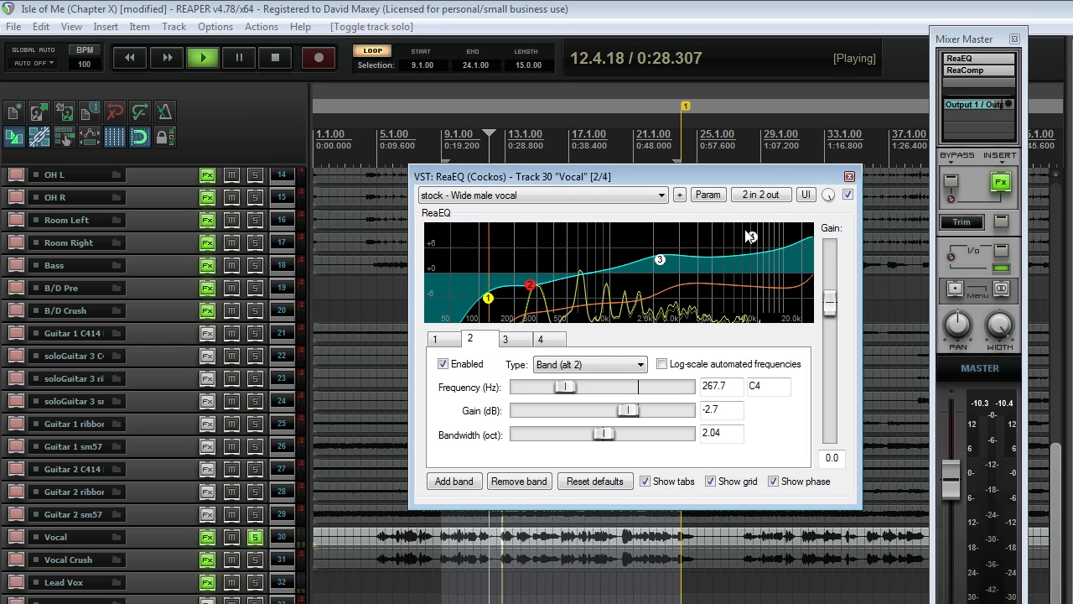
pyautogui.click(848, 194)
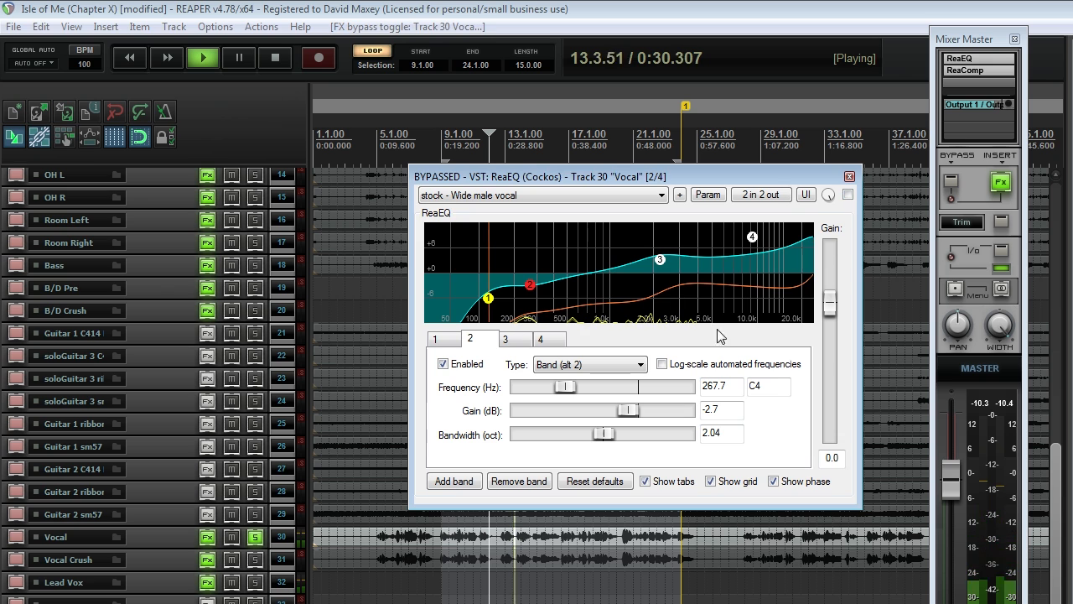
pyautogui.click(847, 195)
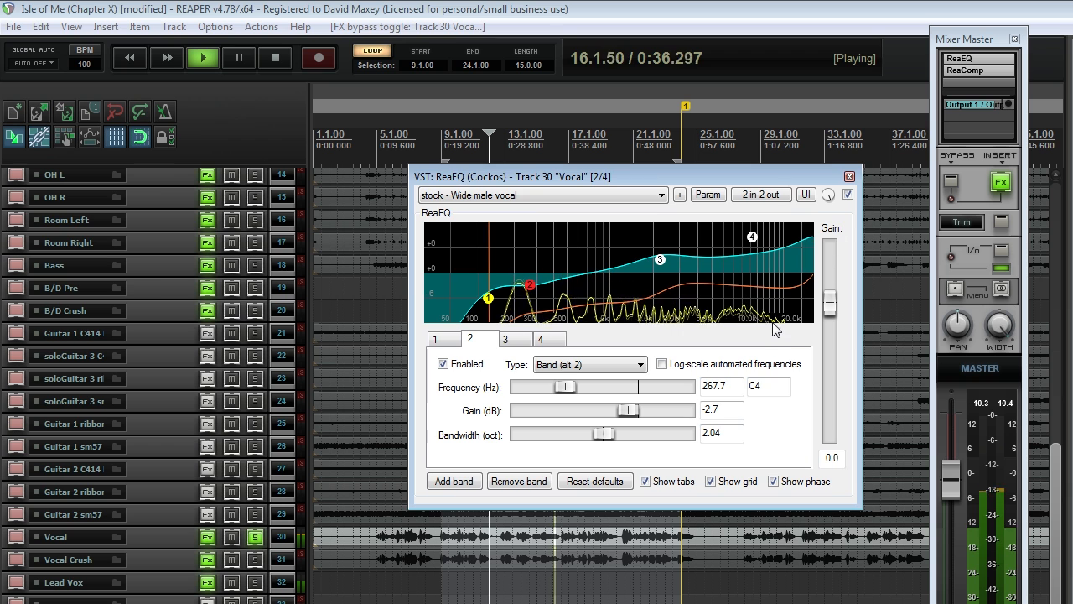
pyautogui.press('space')
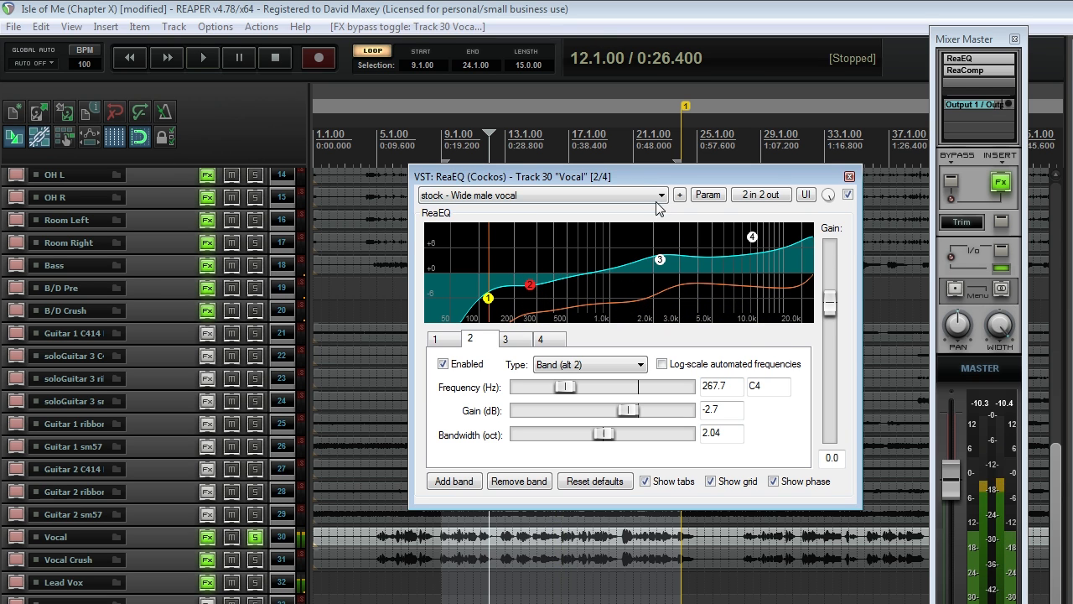
pyautogui.moveTo(658, 178); pyautogui.dragTo(648, 193)
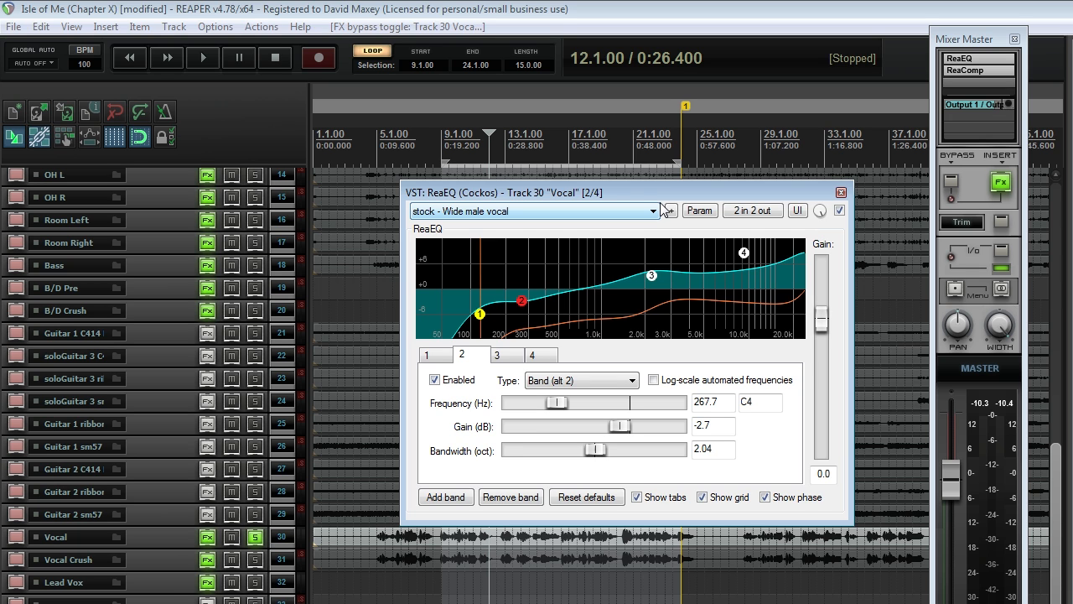
pyautogui.moveTo(640, 195)
pyautogui.mouseDown()
pyautogui.moveTo(659, 190)
pyautogui.moveTo(637, 190)
pyautogui.mouseUp()
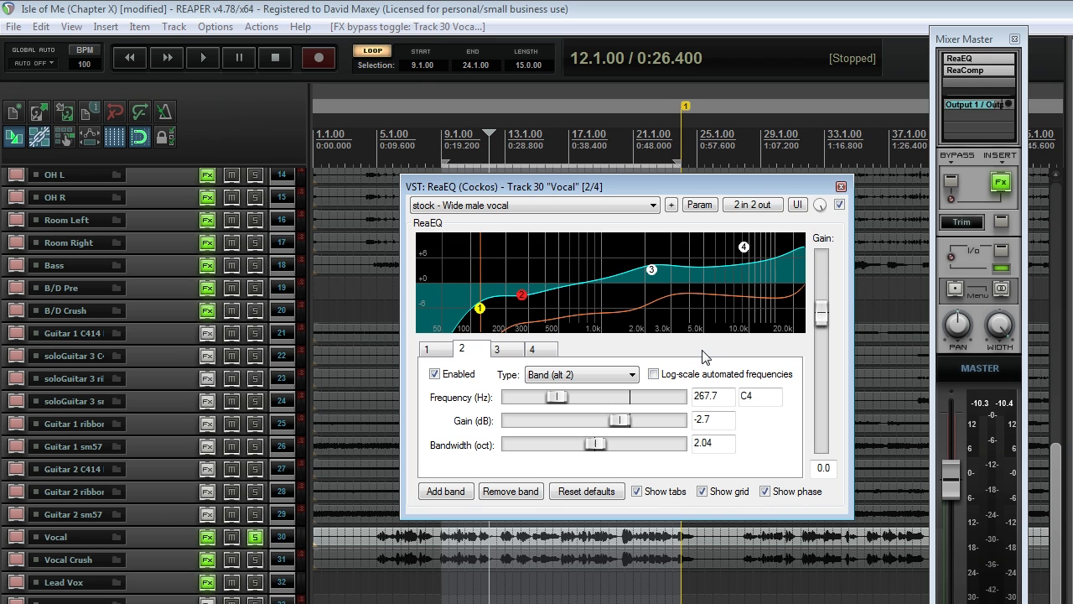
pyautogui.moveTo(659, 192); pyautogui.dragTo(652, 186)
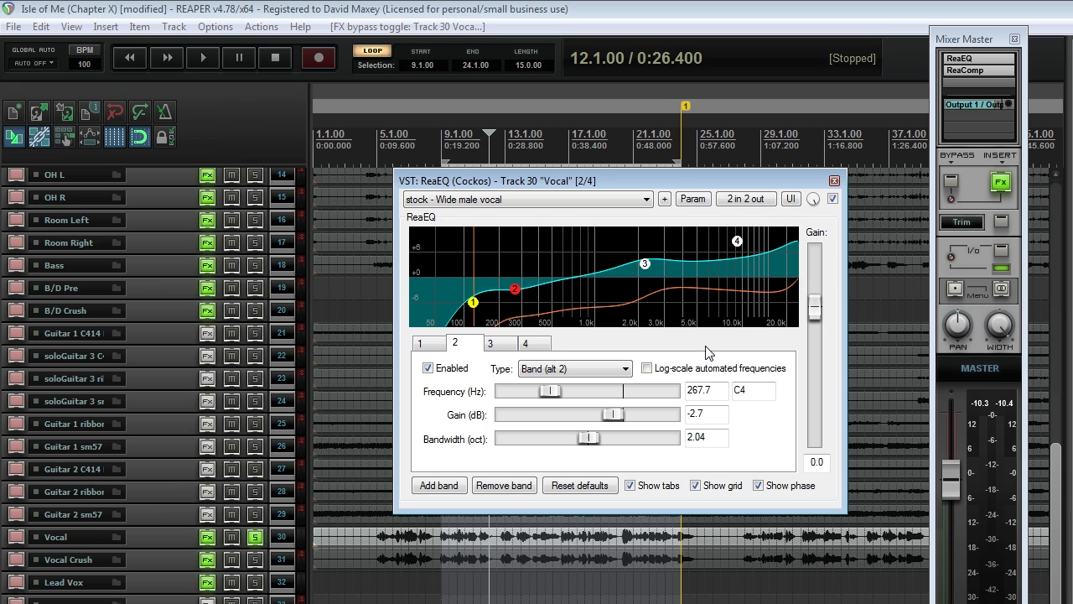
pyautogui.moveTo(661, 176); pyautogui.dragTo(662, 167)
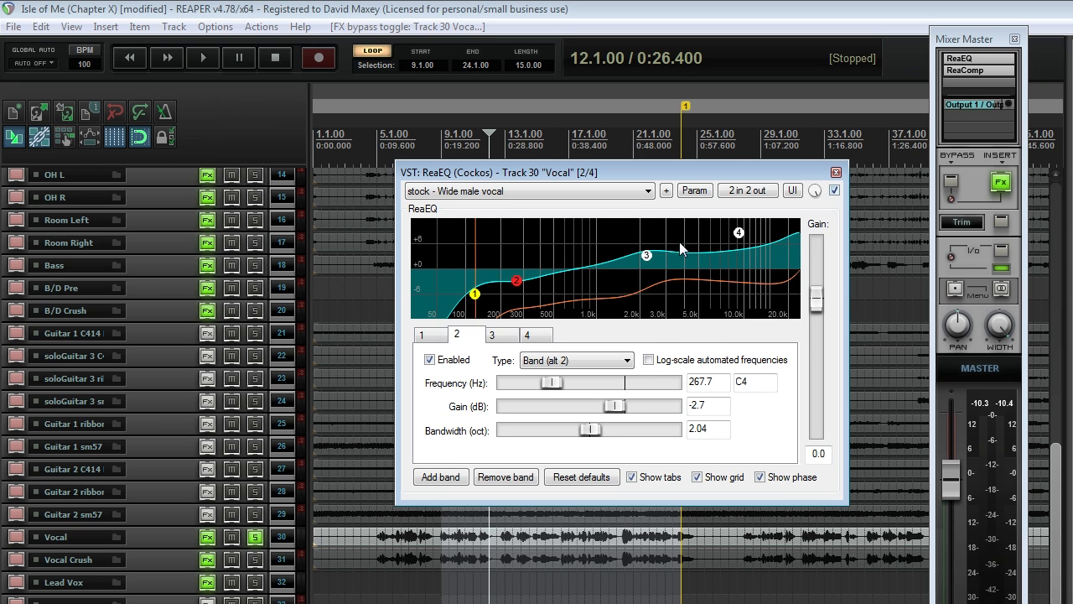
# Show band 1 of the vocal's ReaEQ and reset all bands to their defaults
pyautogui.click(432, 335)
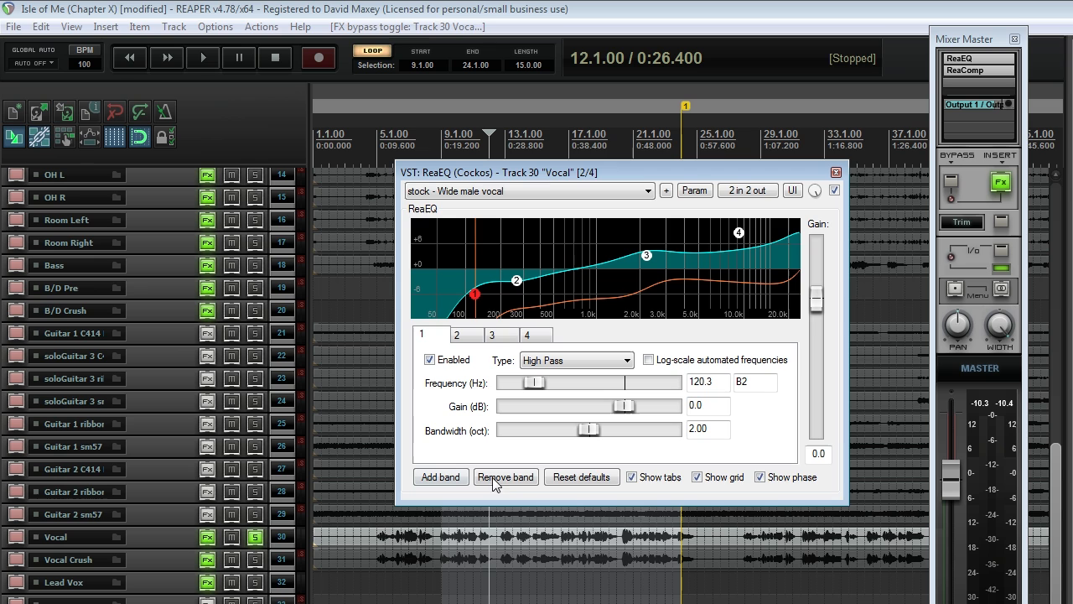
pyautogui.click(577, 477)
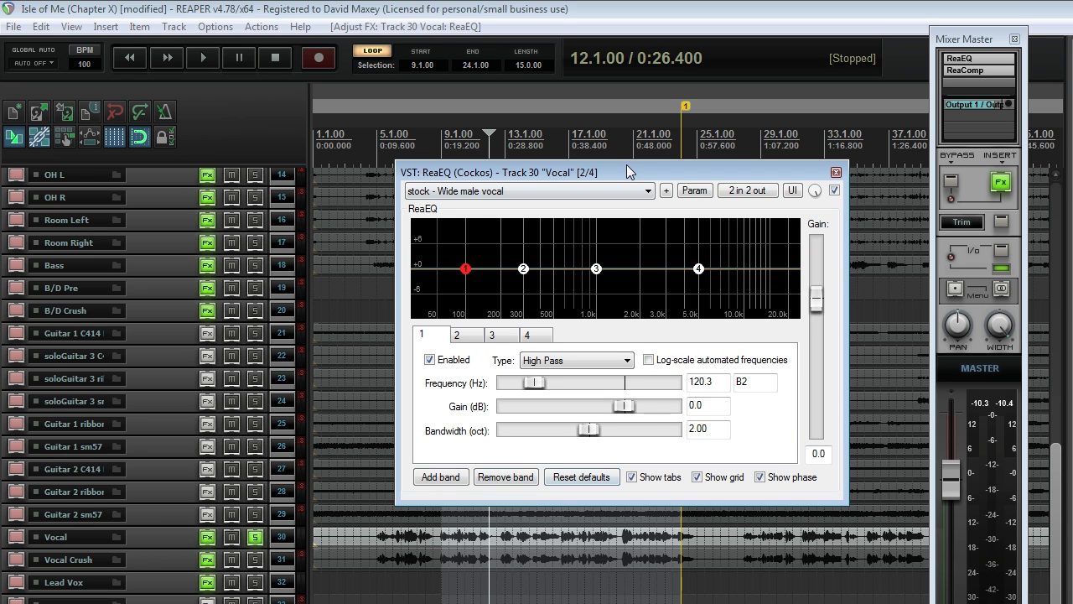
pyautogui.moveTo(622, 173); pyautogui.dragTo(626, 179)
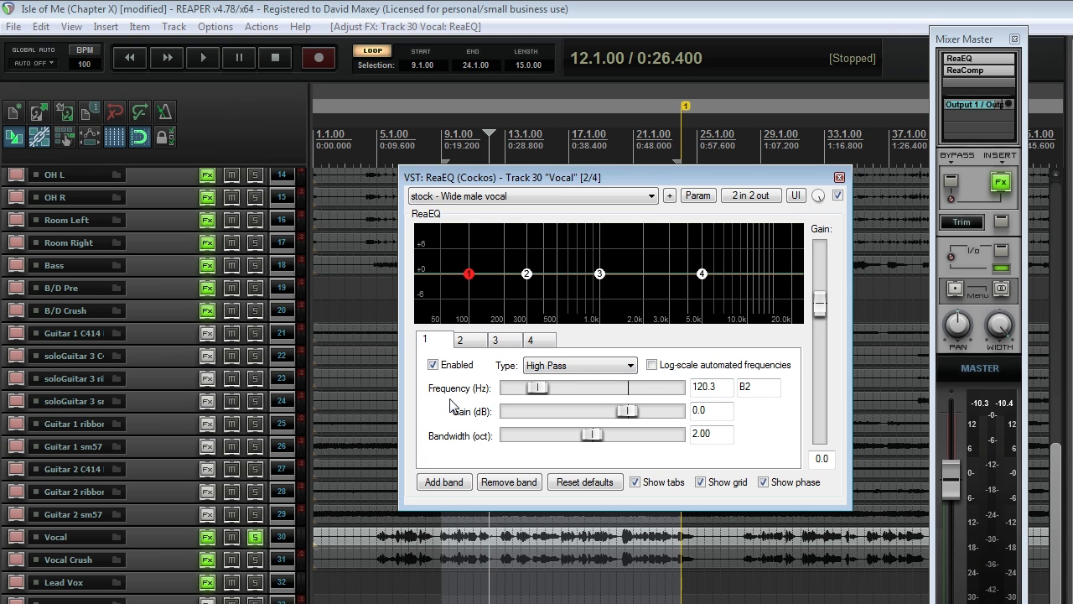
# Keep band 1 as a High Pass filter, set its frequency to 100 Hz and enable log-scale automated frequencies
pyautogui.moveTo(536, 389)
pyautogui.mouseDown()
pyautogui.moveTo(524, 393)
pyautogui.moveTo(549, 394)
pyautogui.moveTo(532, 393)
pyautogui.mouseUp()
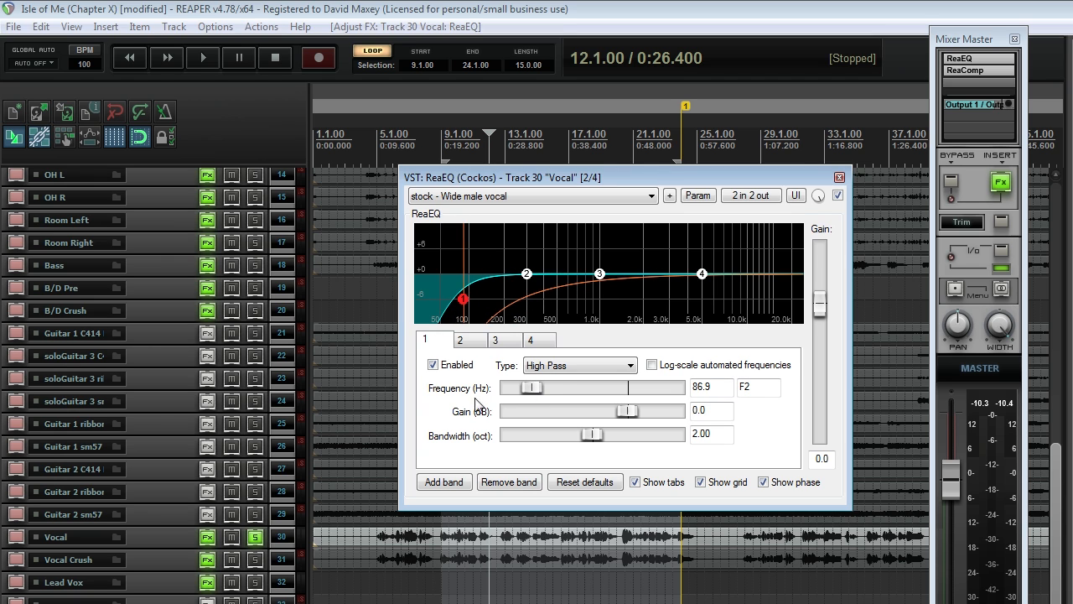
pyautogui.click(559, 370)
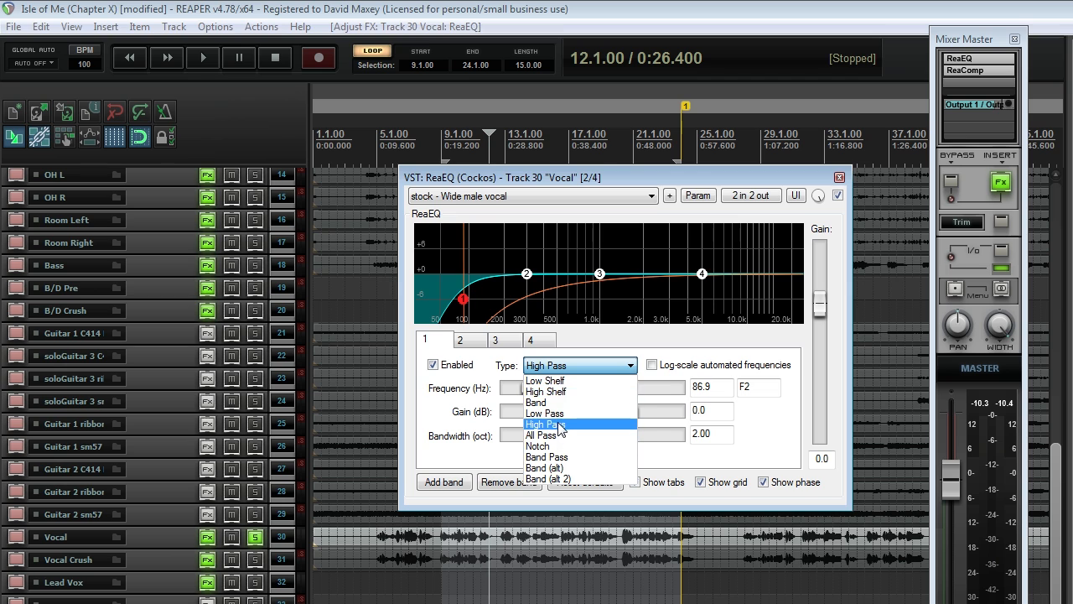
pyautogui.click(544, 369)
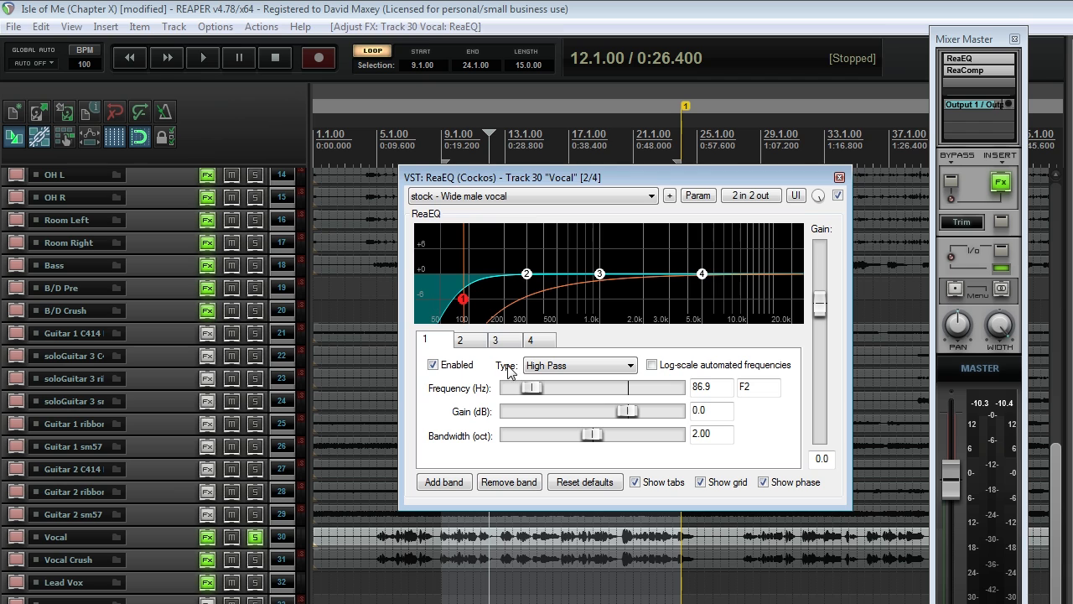
pyautogui.moveTo(530, 391); pyautogui.dragTo(539, 391)
pyautogui.doubleClick(704, 386)
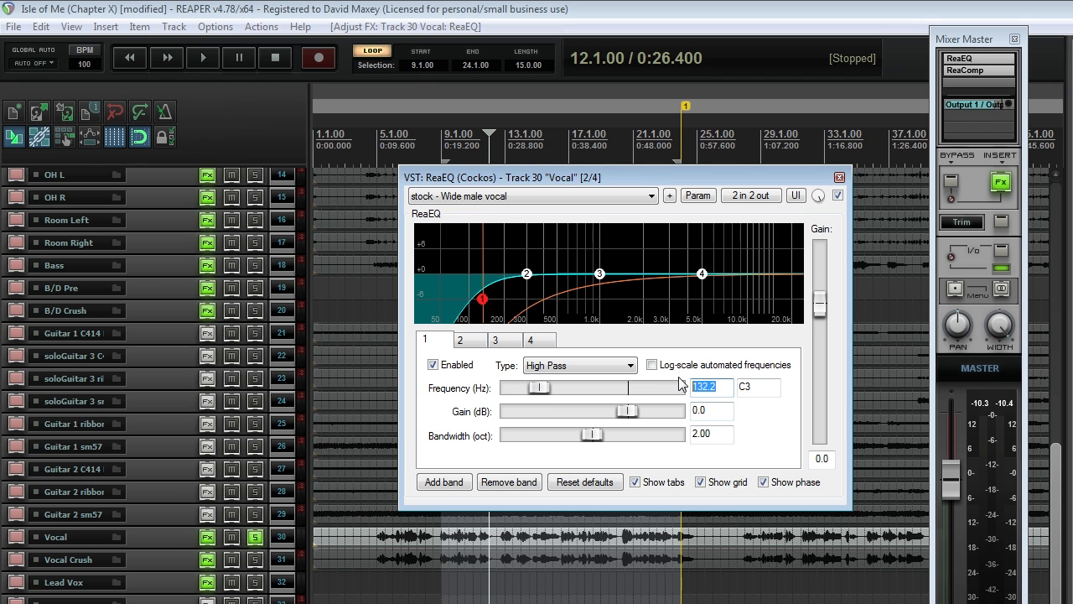
pyautogui.write('100')
pyautogui.press('Return')
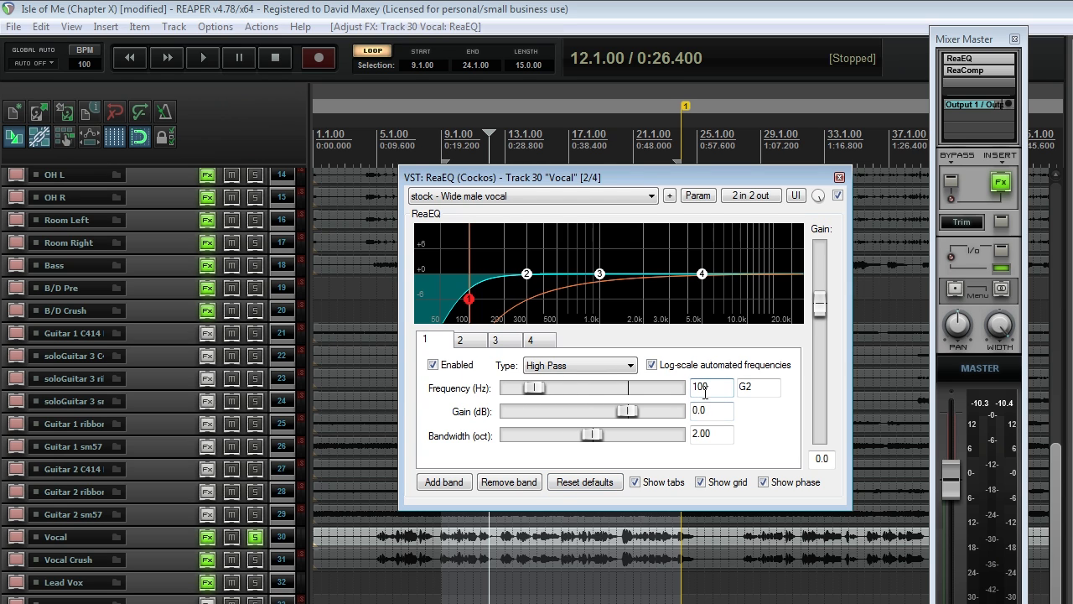
# Play the vocal from measure 14 while sweeping band 1's high-pass frequency, ending at 47.5 Hz
pyautogui.moveTo(685, 172); pyautogui.dragTo(679, 182)
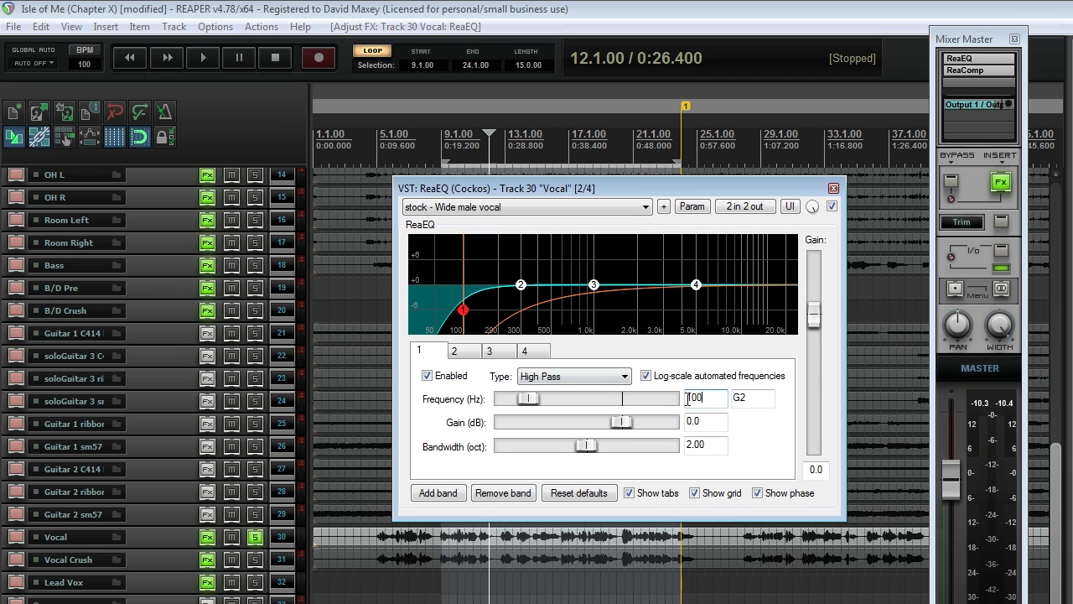
pyautogui.moveTo(560, 197); pyautogui.dragTo(566, 205)
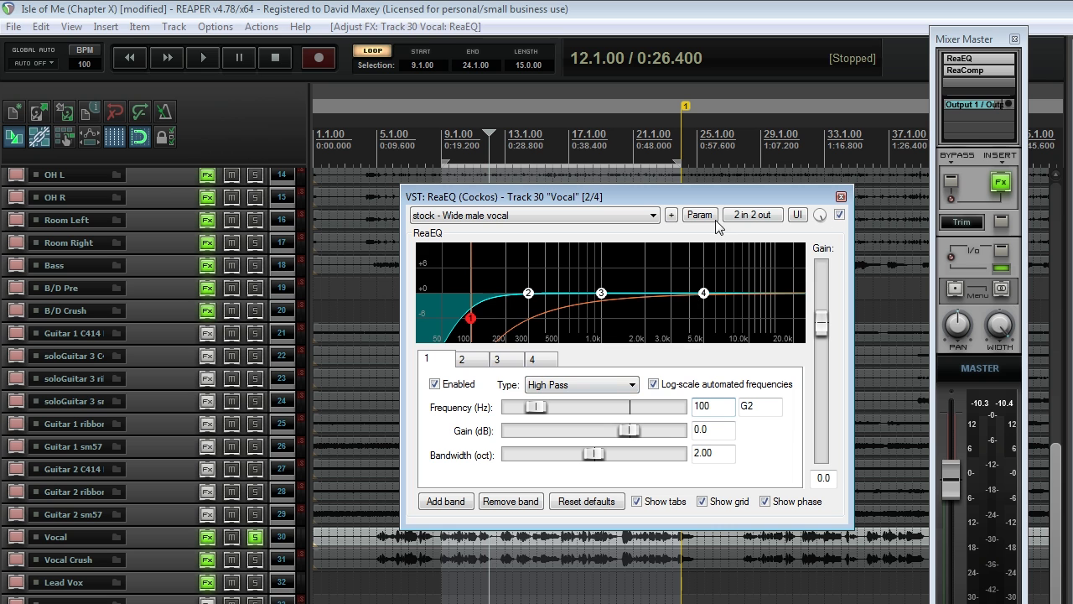
pyautogui.click(520, 139)
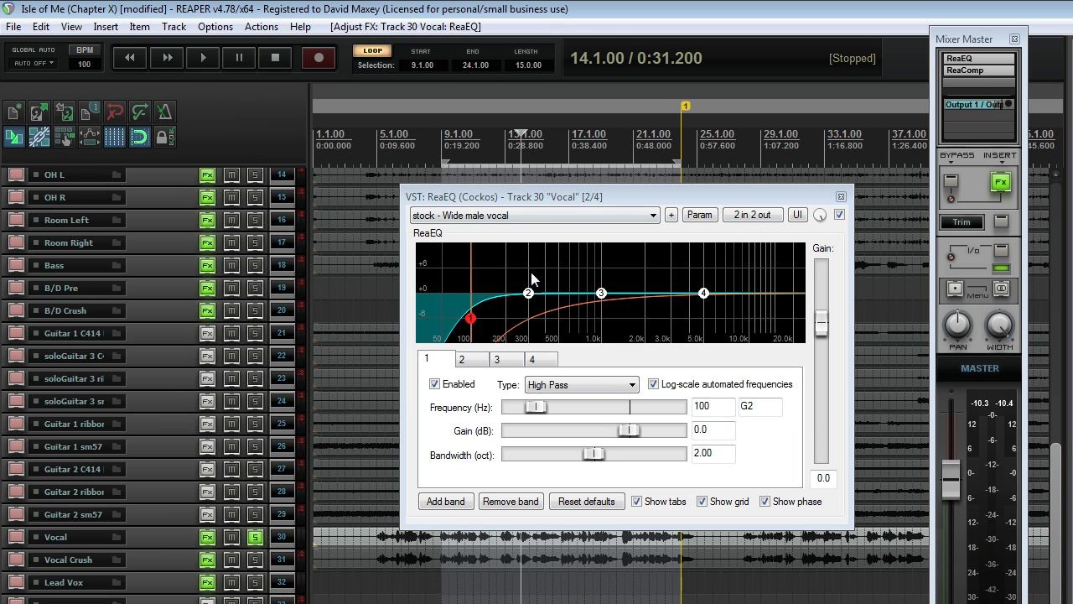
pyautogui.press('space')
pyautogui.moveTo(535, 407)
pyautogui.mouseDown()
pyautogui.moveTo(604, 435)
pyautogui.moveTo(509, 432)
pyautogui.moveTo(525, 422)
pyautogui.mouseUp()
pyautogui.press('space')
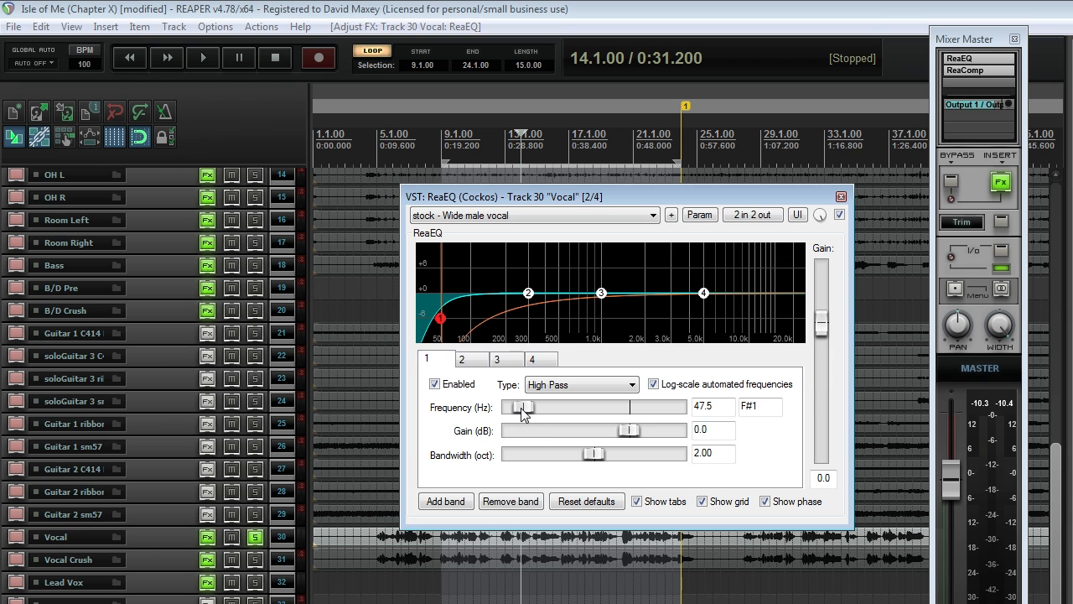
# Set band 1's high-pass frequency back to 100 Hz
pyautogui.moveTo(522, 412); pyautogui.dragTo(533, 417)
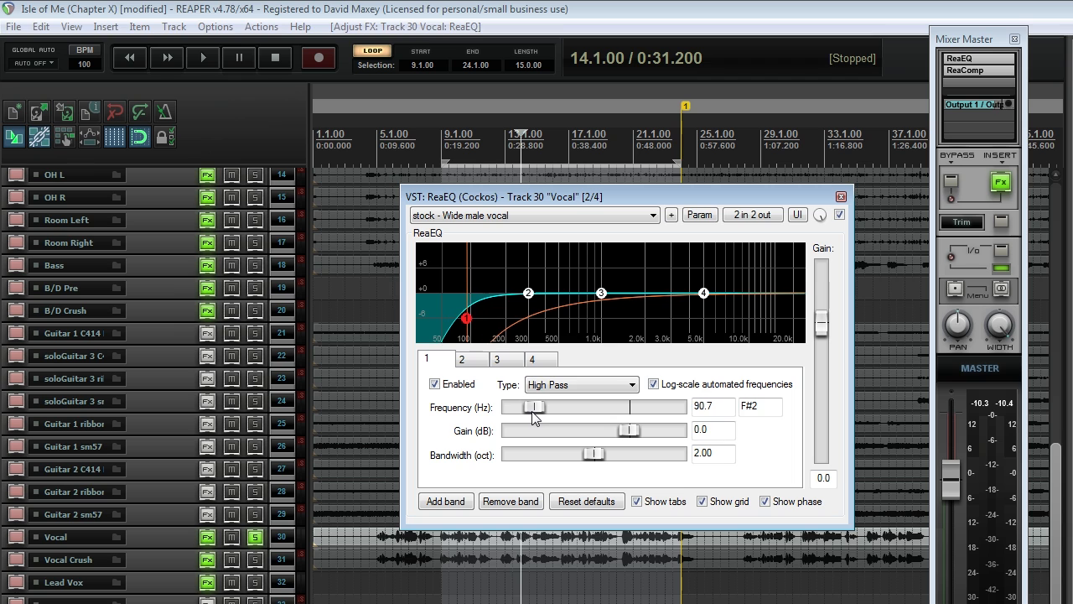
pyautogui.doubleClick(714, 406)
pyautogui.write('100')
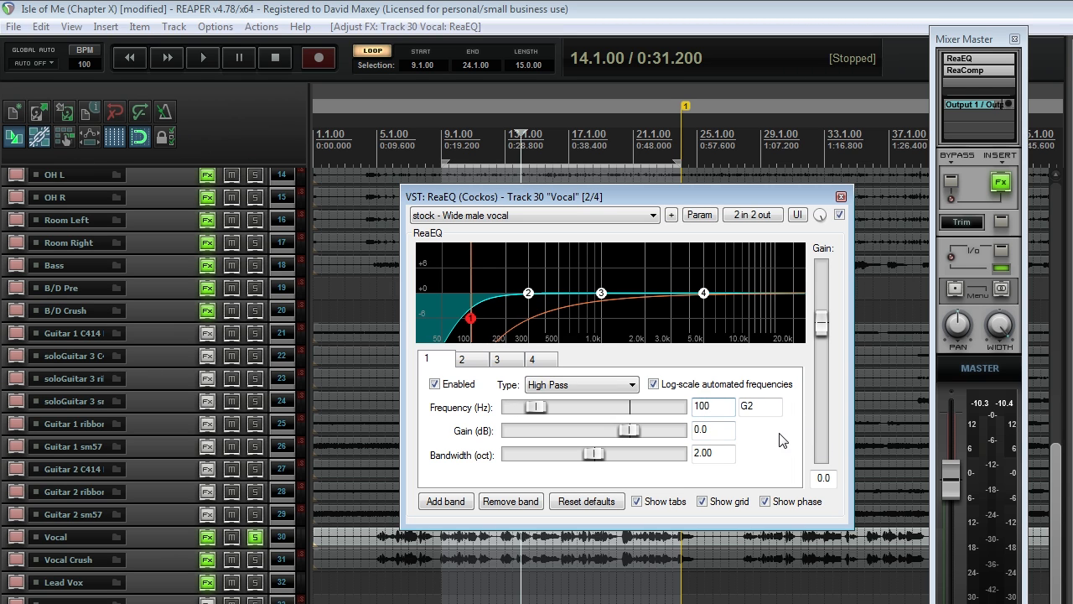
# Play the vocal and compare the 100 Hz high-pass filter with ReaEQ bypassed and enabled
pyautogui.moveTo(700, 193); pyautogui.dragTo(686, 196)
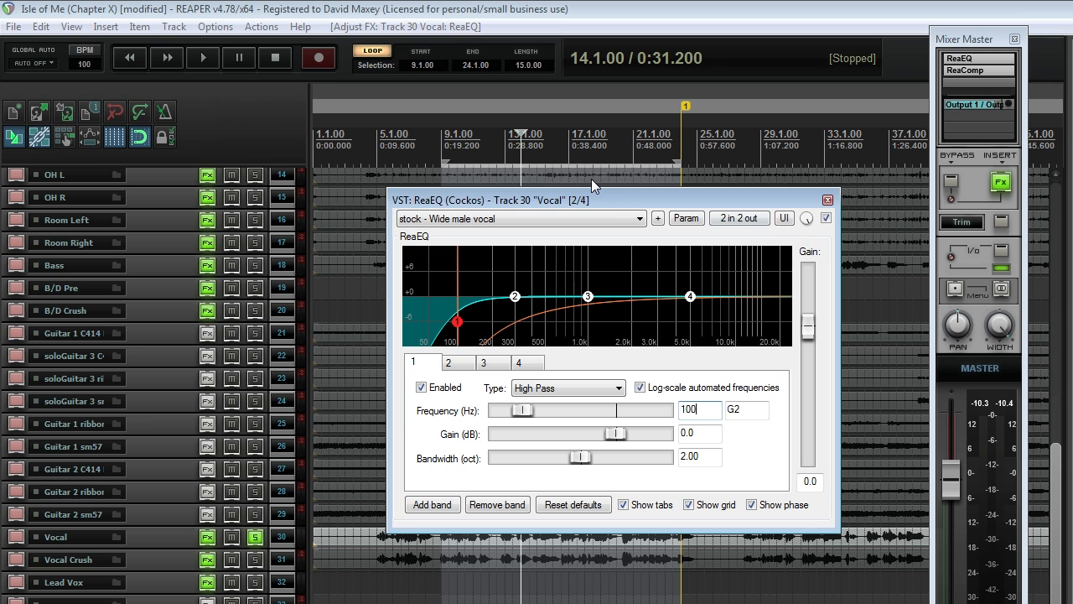
pyautogui.press('space')
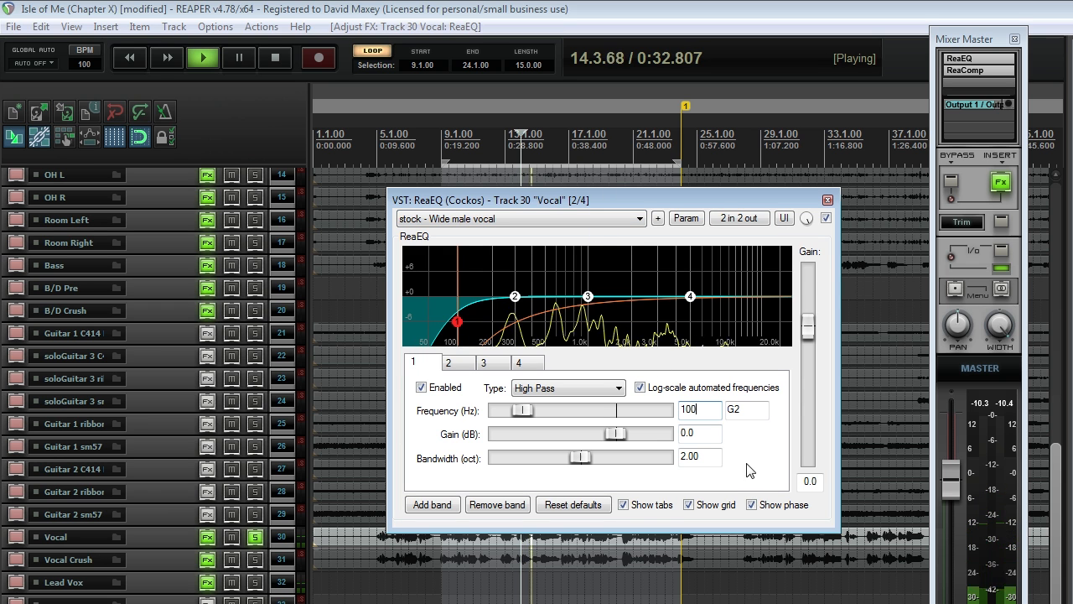
pyautogui.click(826, 218)
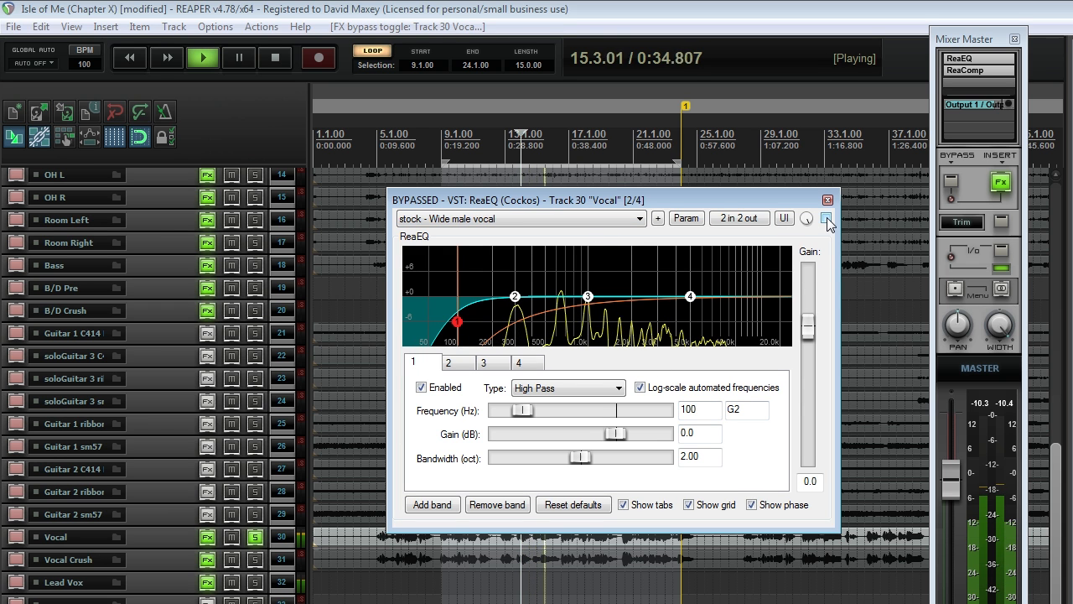
pyautogui.click(825, 218)
pyautogui.press('space')
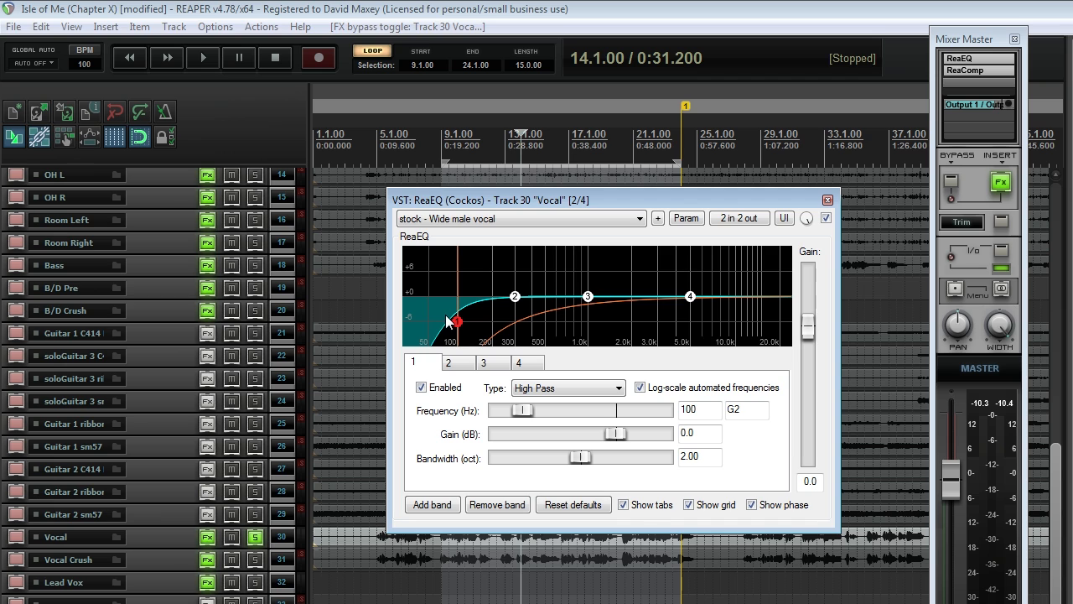
pyautogui.moveTo(484, 204); pyautogui.dragTo(494, 209)
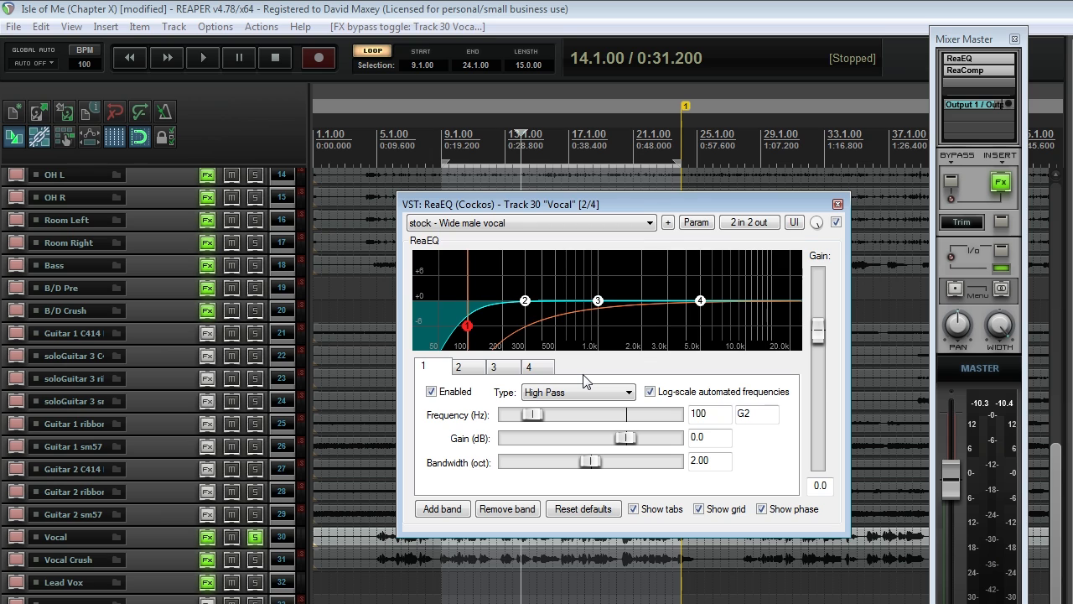
# Pull band 2 down to a gain of -4.6 dB and move its frequency to 322.1 Hz
pyautogui.click(471, 368)
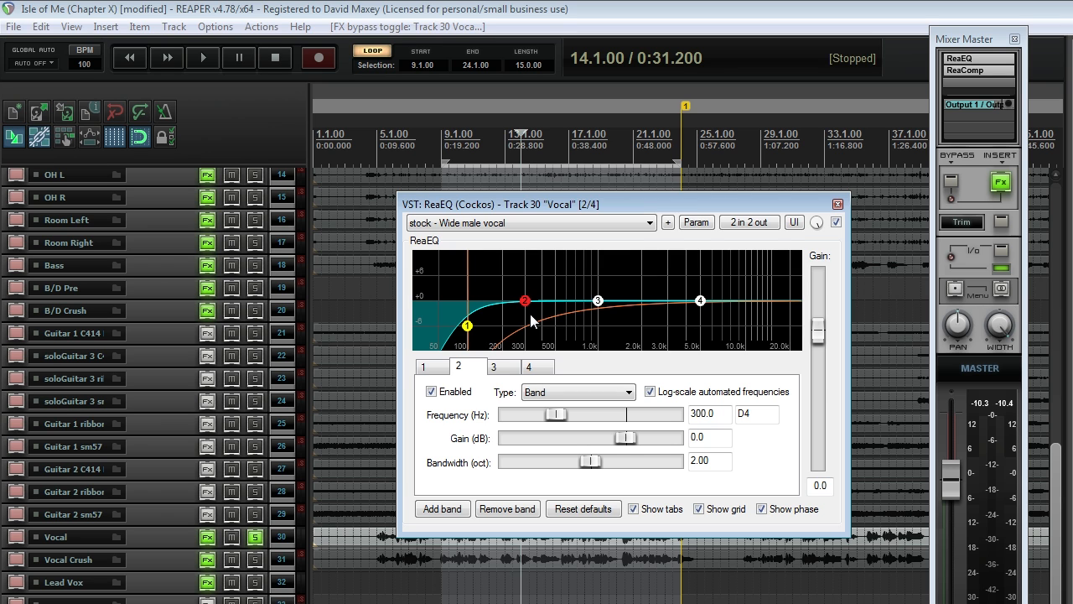
pyautogui.moveTo(560, 213)
pyautogui.mouseDown()
pyautogui.moveTo(541, 220)
pyautogui.moveTo(541, 208)
pyautogui.mouseUp()
pyautogui.moveTo(506, 297)
pyautogui.mouseDown()
pyautogui.moveTo(512, 320)
pyautogui.moveTo(501, 312)
pyautogui.mouseUp()
pyautogui.moveTo(523, 205); pyautogui.dragTo(515, 230)
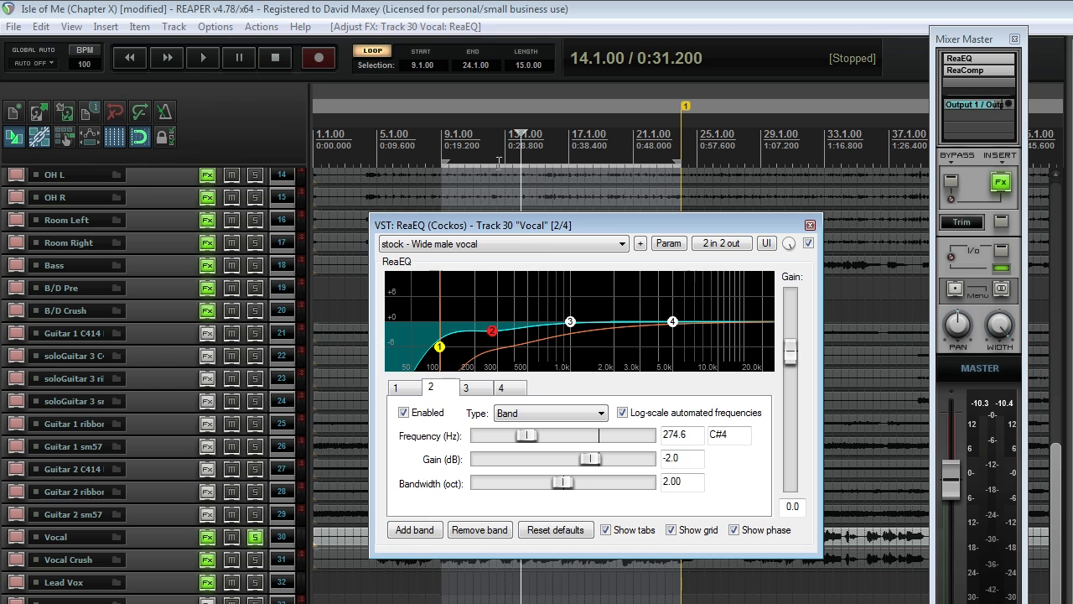
pyautogui.moveTo(493, 331); pyautogui.dragTo(481, 340)
pyautogui.moveTo(527, 435); pyautogui.dragTo(531, 441)
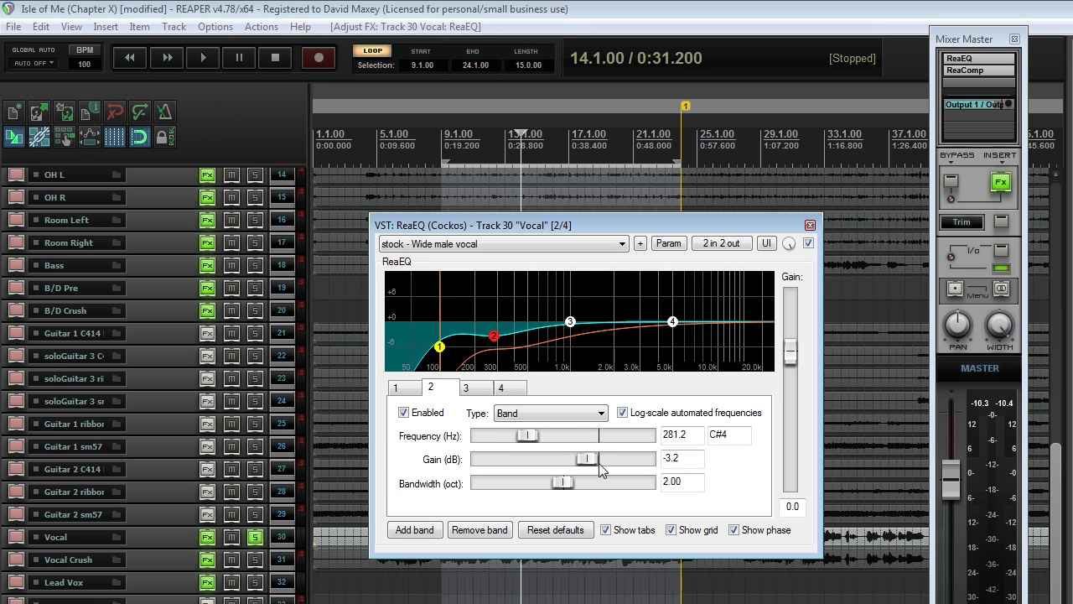
pyautogui.moveTo(599, 463); pyautogui.dragTo(587, 463)
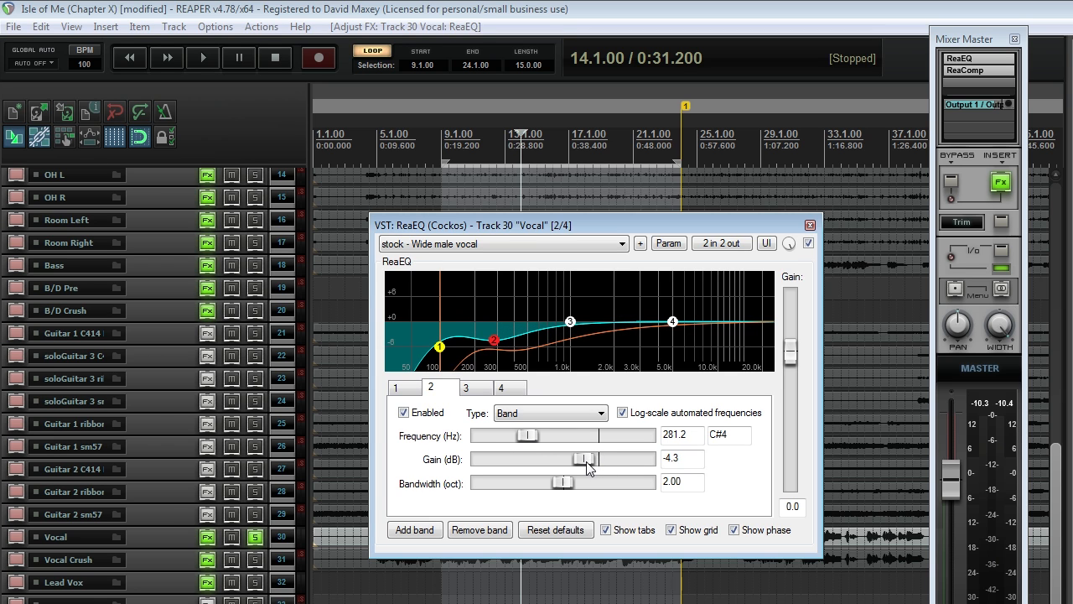
pyautogui.moveTo(524, 437)
pyautogui.mouseDown()
pyautogui.moveTo(547, 444)
pyautogui.moveTo(526, 445)
pyautogui.mouseUp()
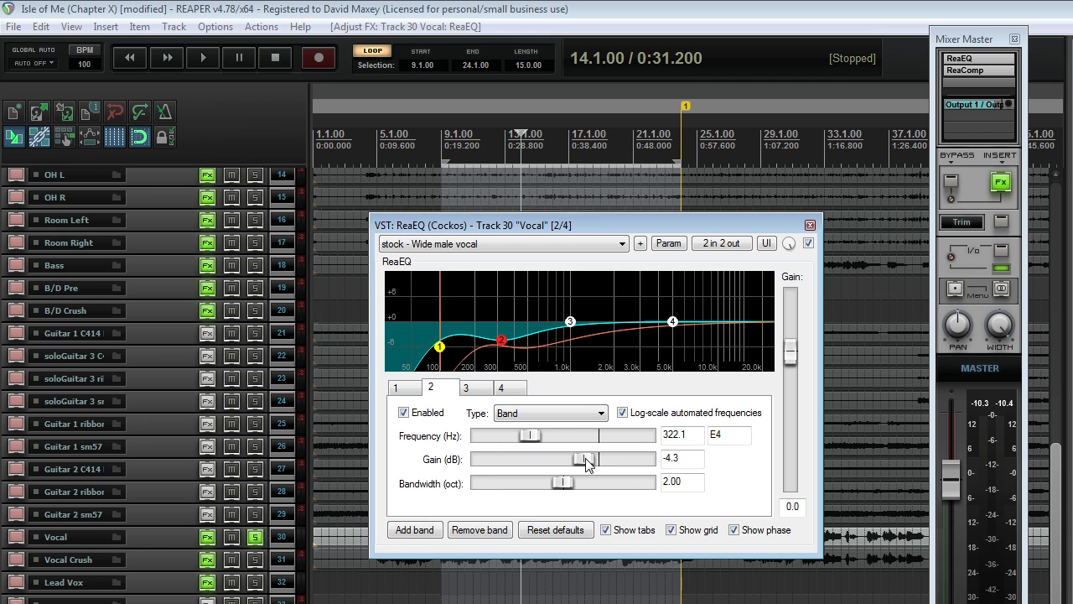
pyautogui.moveTo(587, 466)
pyautogui.mouseDown()
pyautogui.moveTo(603, 470)
pyautogui.moveTo(587, 471)
pyautogui.mouseUp()
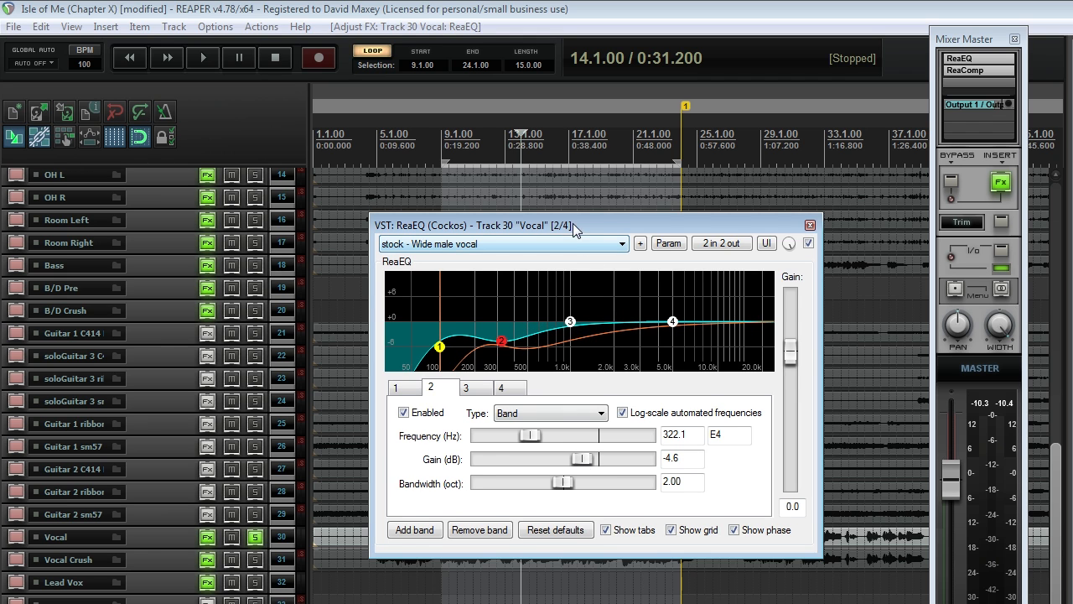
# Play the vocal from measure 11 while fine-tuning band 2 to 319.9 Hz with -3.1 dB gain
pyautogui.moveTo(573, 223); pyautogui.dragTo(572, 228)
pyautogui.click(489, 152)
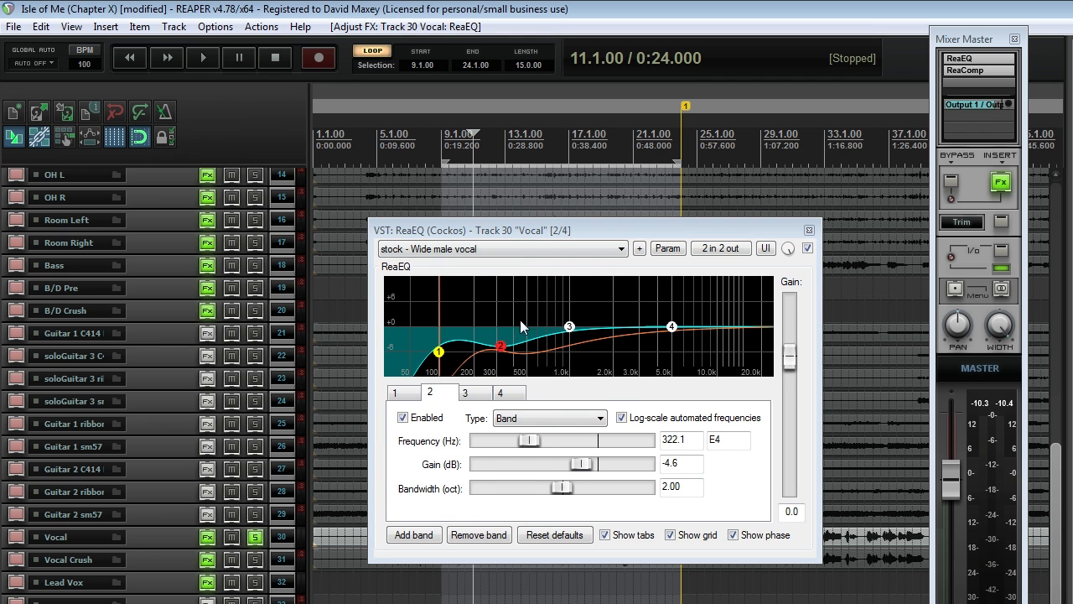
pyautogui.press('space')
pyautogui.moveTo(533, 440); pyautogui.dragTo(595, 471)
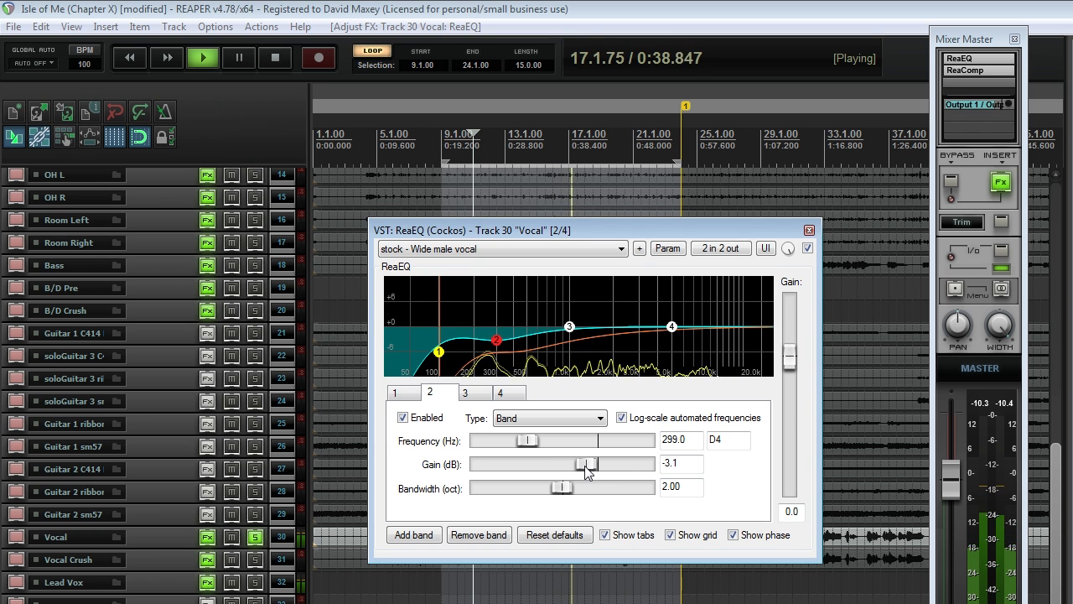
pyautogui.moveTo(541, 440)
pyautogui.mouseDown()
pyautogui.moveTo(523, 440)
pyautogui.moveTo(532, 444)
pyautogui.mouseUp()
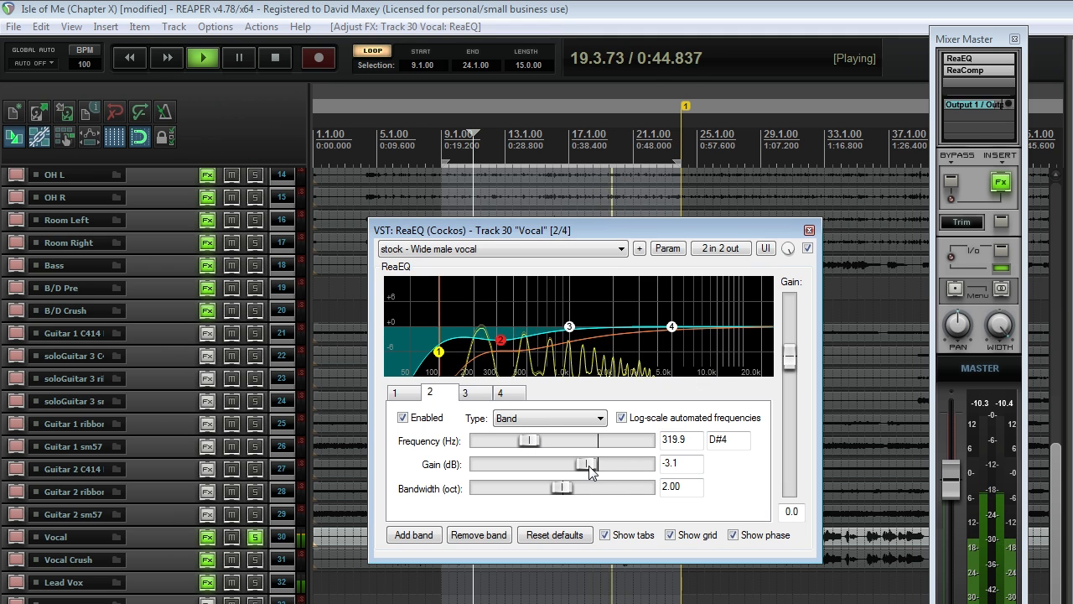
pyautogui.press('space')
pyautogui.moveTo(575, 234); pyautogui.dragTo(518, 208)
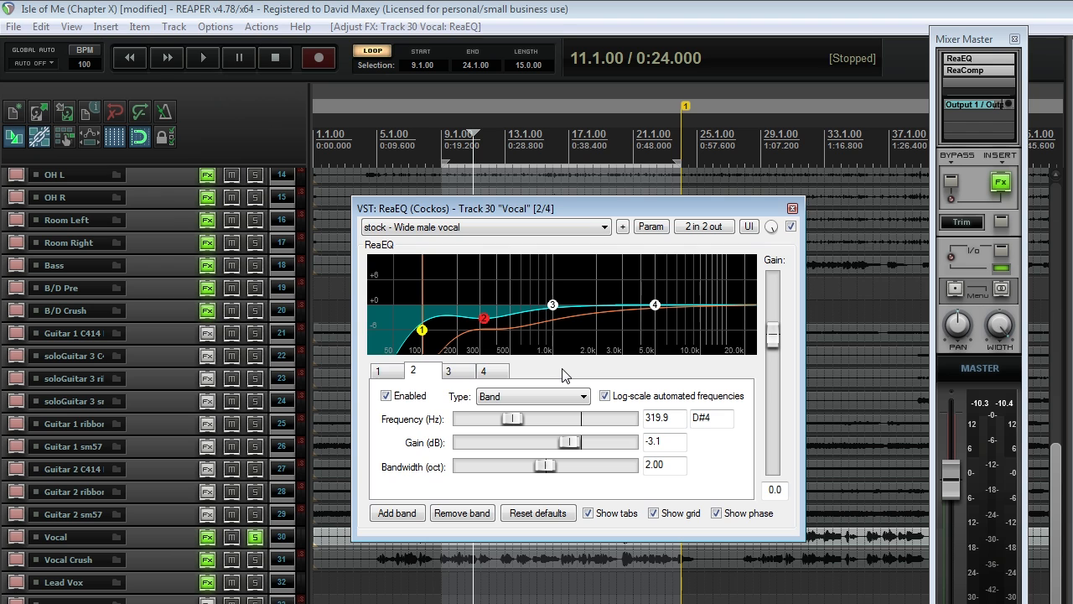
# Boost band 3 with a gain of 3.8 dB and move its frequency to 1242.4 Hz
pyautogui.moveTo(551, 304); pyautogui.dragTo(595, 299)
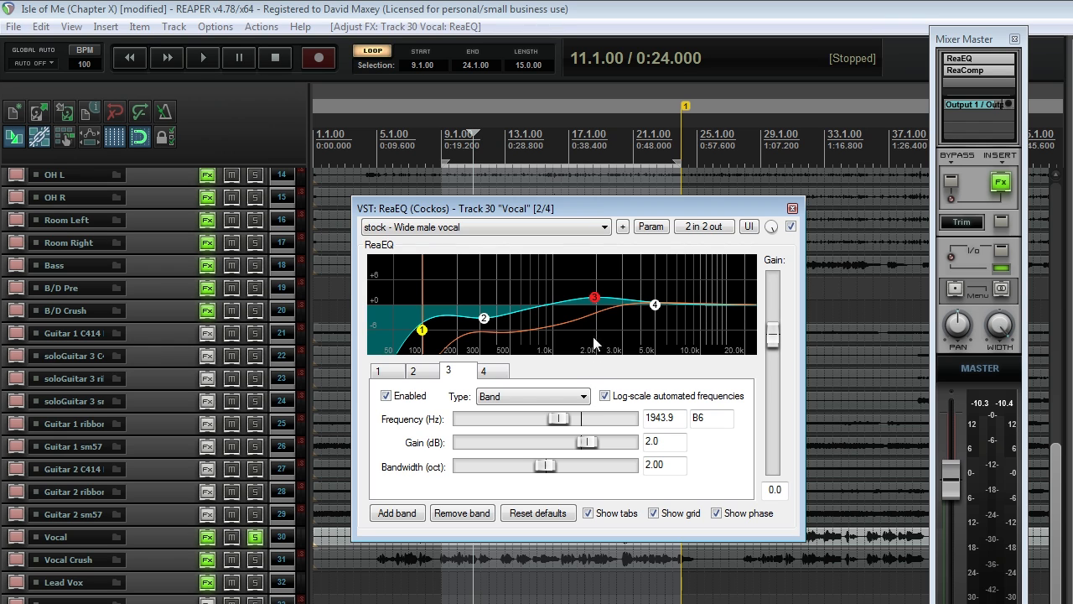
pyautogui.moveTo(596, 298)
pyautogui.mouseDown()
pyautogui.moveTo(597, 285)
pyautogui.moveTo(594, 298)
pyautogui.mouseUp()
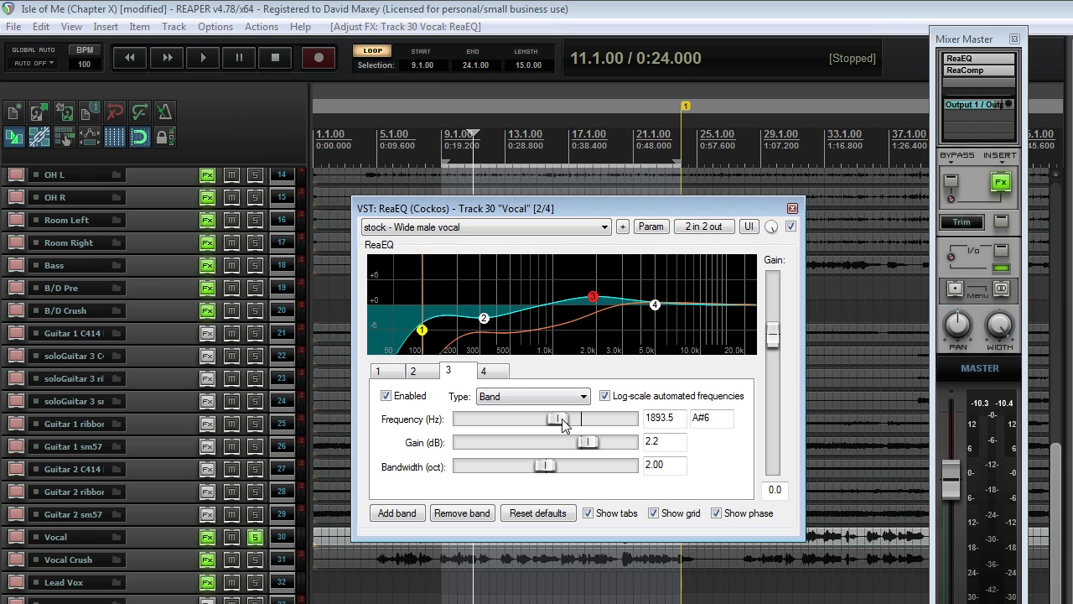
pyautogui.moveTo(562, 423); pyautogui.dragTo(580, 442)
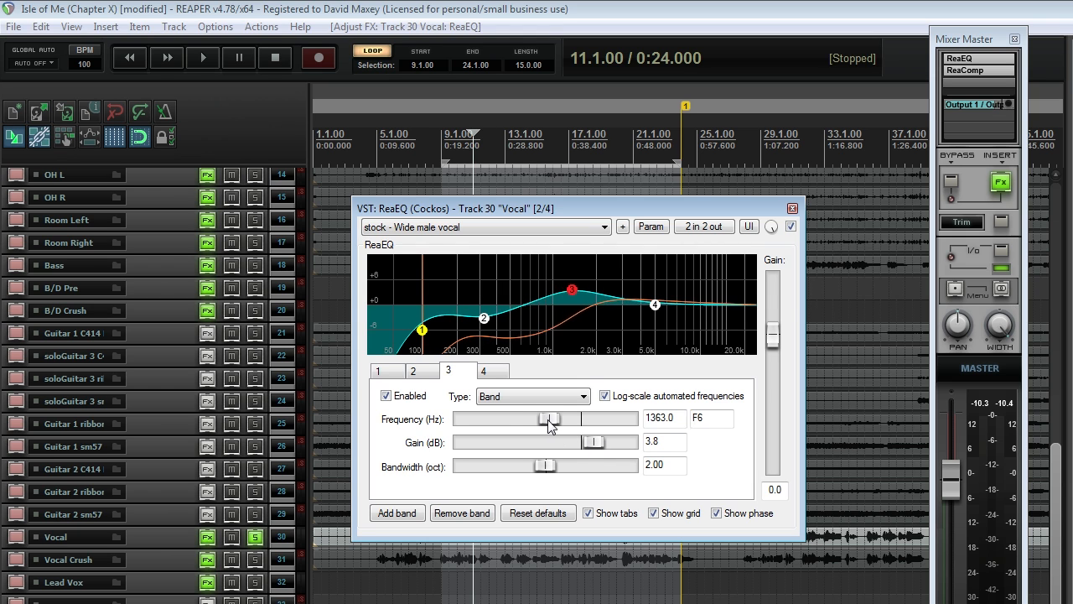
pyautogui.moveTo(549, 425)
pyautogui.mouseDown()
pyautogui.moveTo(571, 427)
pyautogui.moveTo(546, 425)
pyautogui.mouseUp()
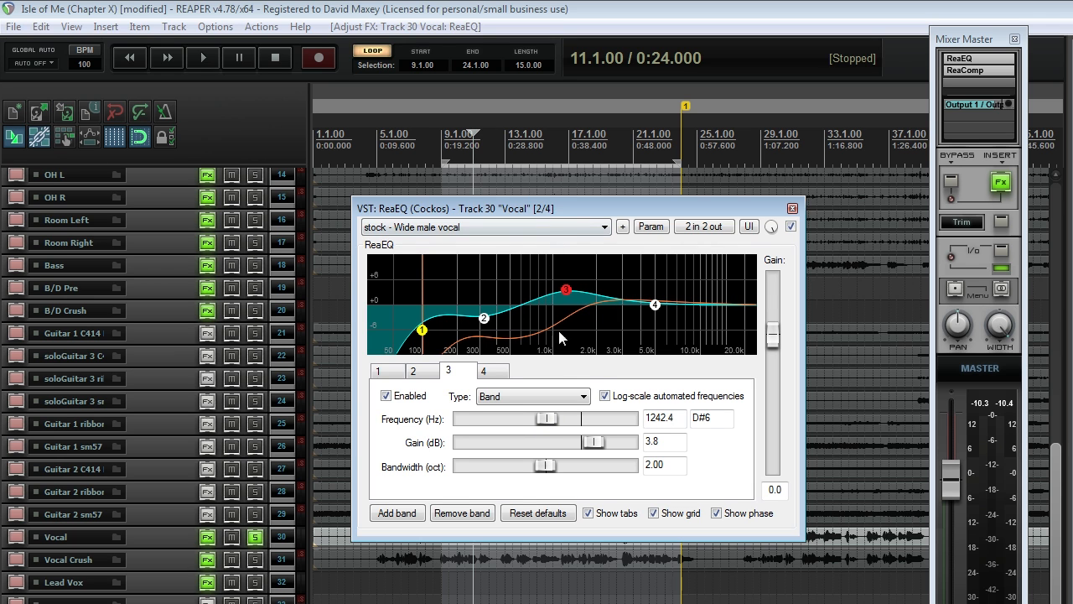
# Play the vocal while tuning band 3 to 2120.1 Hz and 3.7 dB, comparing the sound with the band disabled and enabled
pyautogui.press('space')
pyautogui.moveTo(546, 426)
pyautogui.mouseDown()
pyautogui.moveTo(536, 426)
pyautogui.moveTo(607, 444)
pyautogui.moveTo(563, 427)
pyautogui.mouseUp()
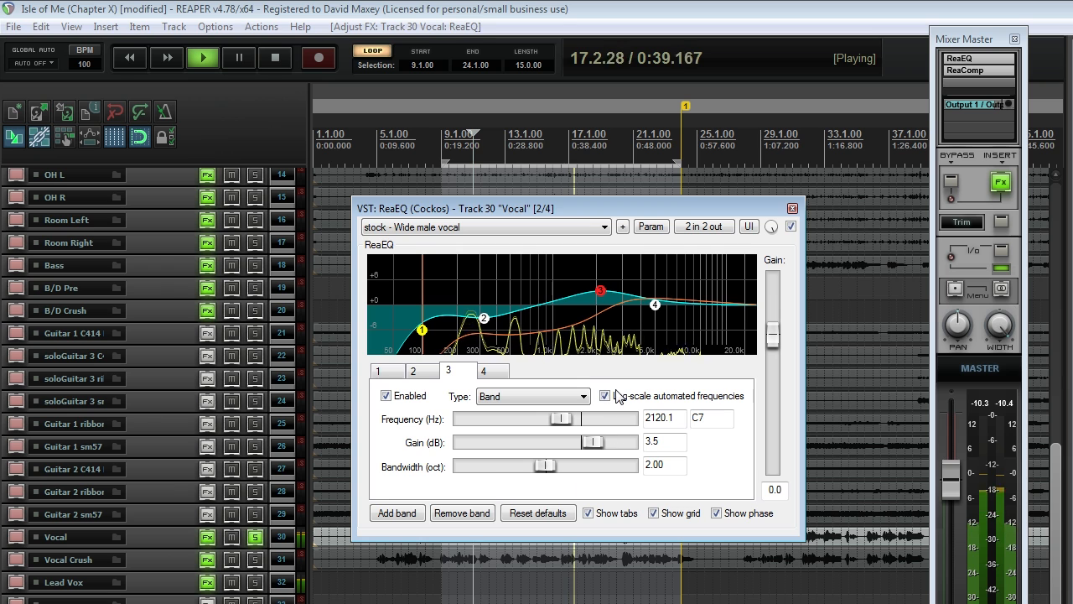
pyautogui.click(386, 396)
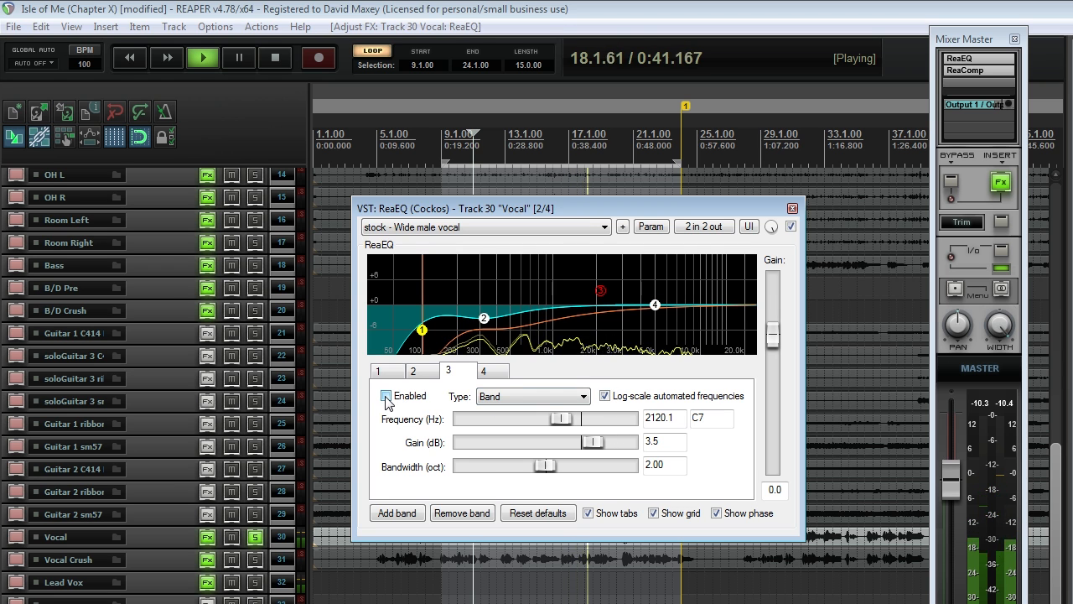
pyautogui.click(386, 396)
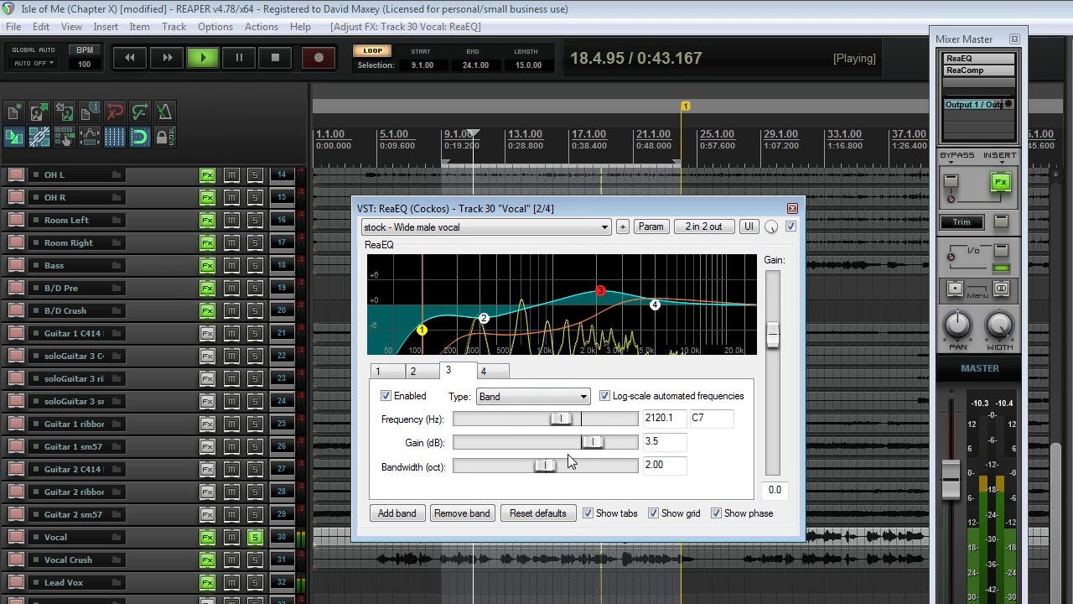
pyautogui.moveTo(591, 448); pyautogui.dragTo(594, 448)
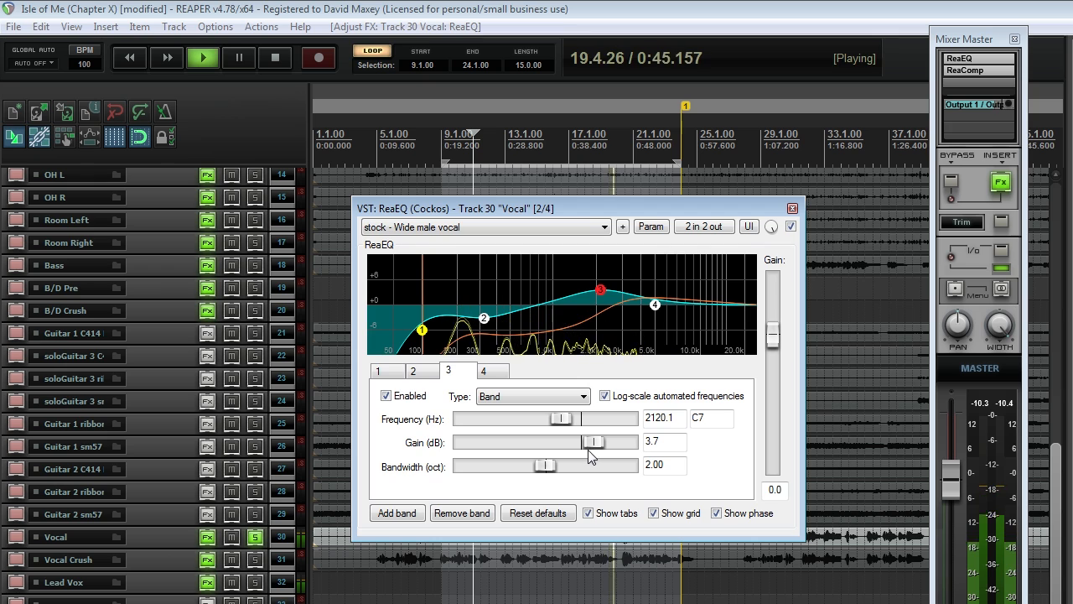
pyautogui.press('space')
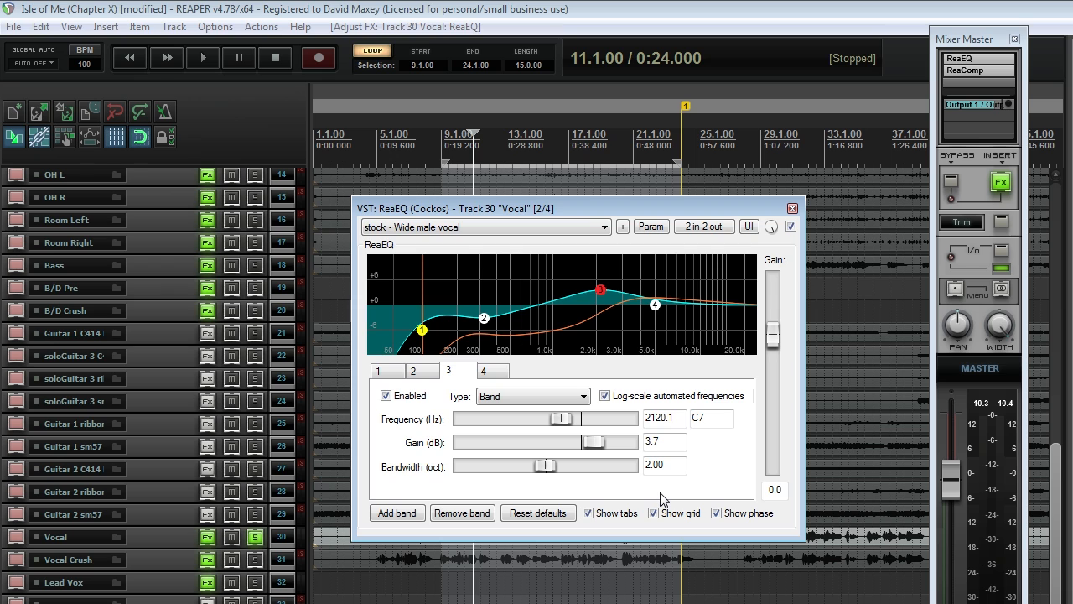
# Keep band 4 as a High Shelf and set it to 10727.5 Hz, 7.9 dB gain and 1.98 octave bandwidth
pyautogui.click(482, 371)
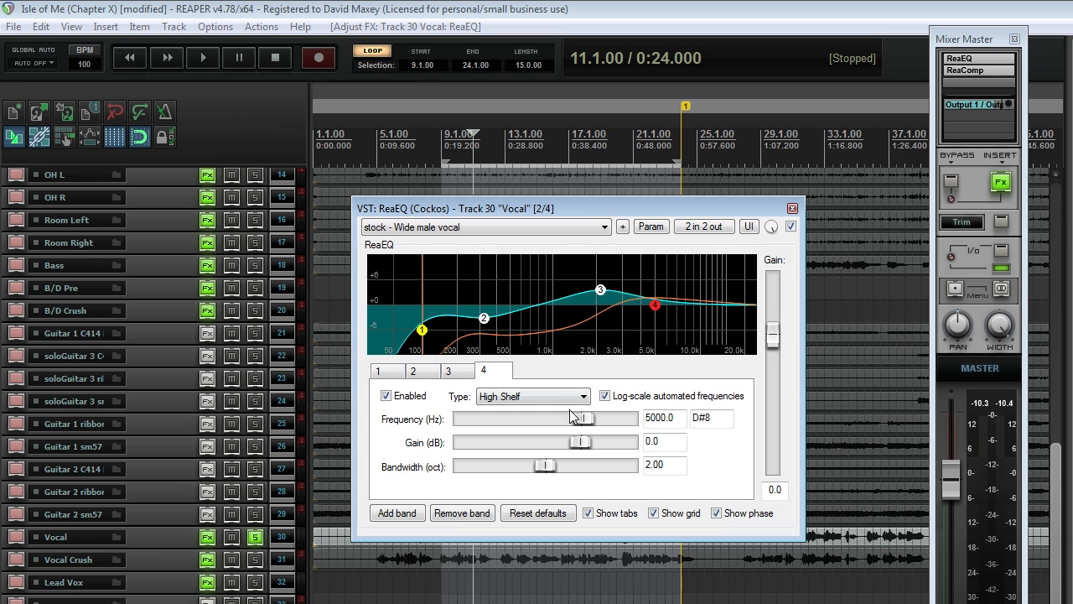
pyautogui.click(543, 401)
pyautogui.click(543, 400)
pyautogui.moveTo(588, 422); pyautogui.dragTo(600, 443)
pyautogui.moveTo(659, 292)
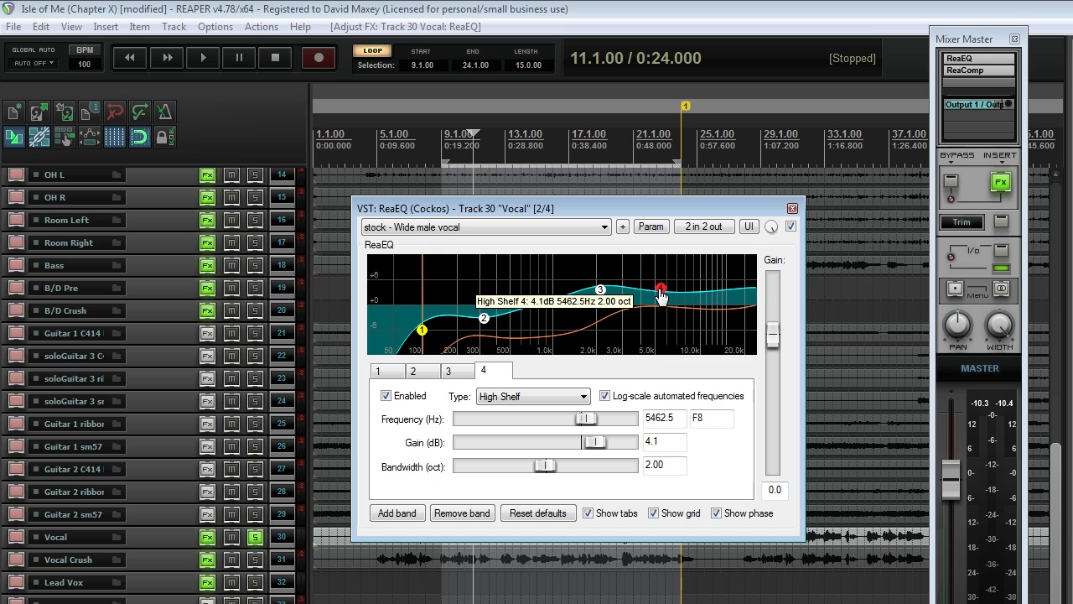
pyautogui.moveTo(549, 474); pyautogui.dragTo(600, 424)
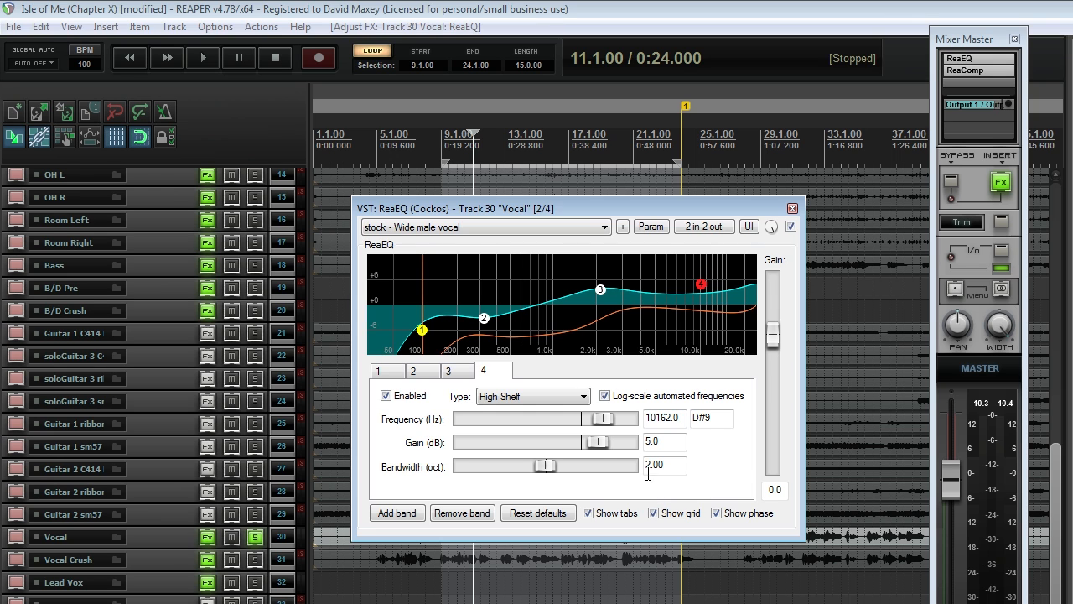
pyautogui.moveTo(598, 447); pyautogui.dragTo(548, 484)
pyautogui.moveTo(617, 446); pyautogui.dragTo(614, 446)
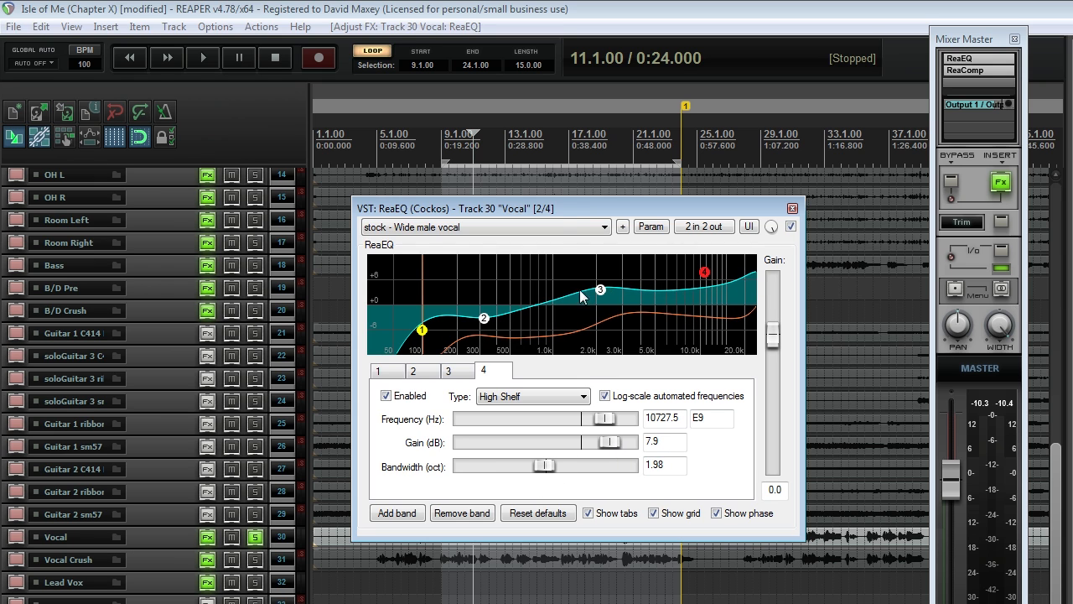
# Play the vocal while adjusting band 4's gain to 8.2 dB, comparing the sound with the band disabled and enabled
pyautogui.press('space')
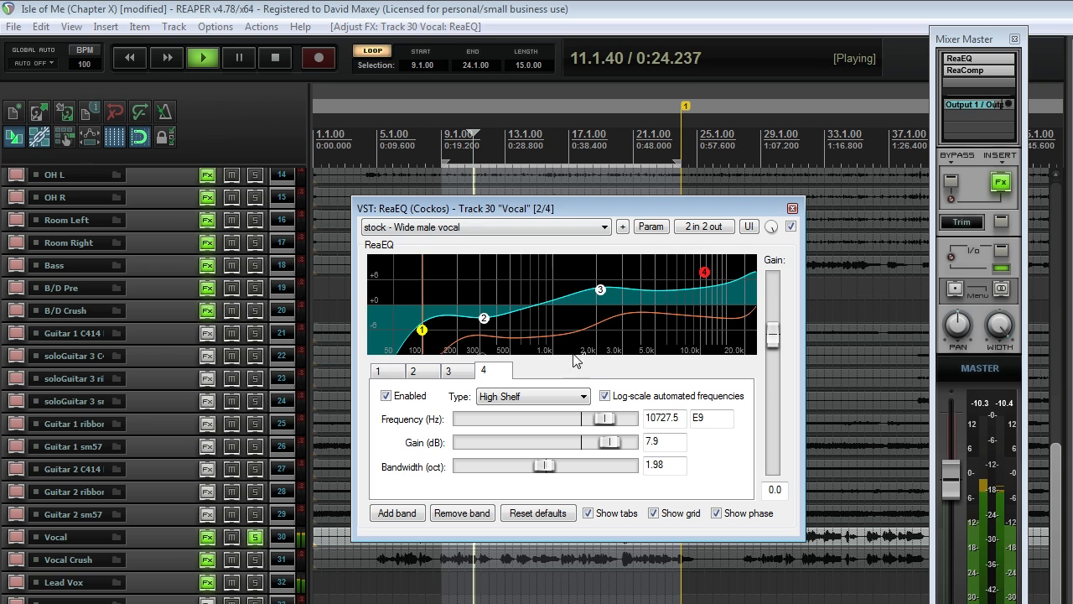
pyautogui.moveTo(612, 449); pyautogui.dragTo(615, 454)
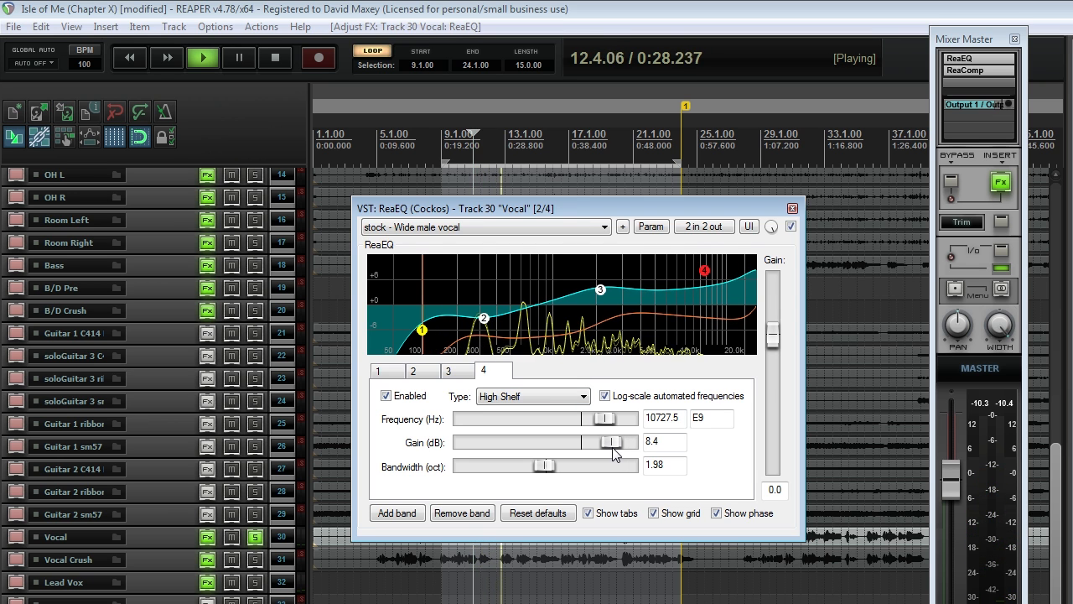
pyautogui.click(388, 397)
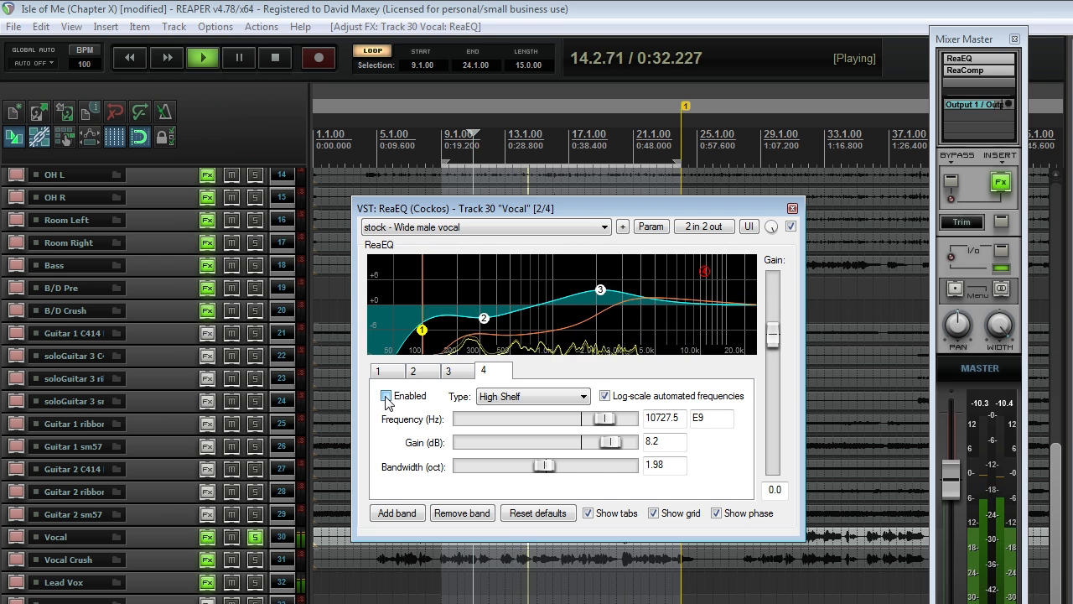
pyautogui.click(386, 396)
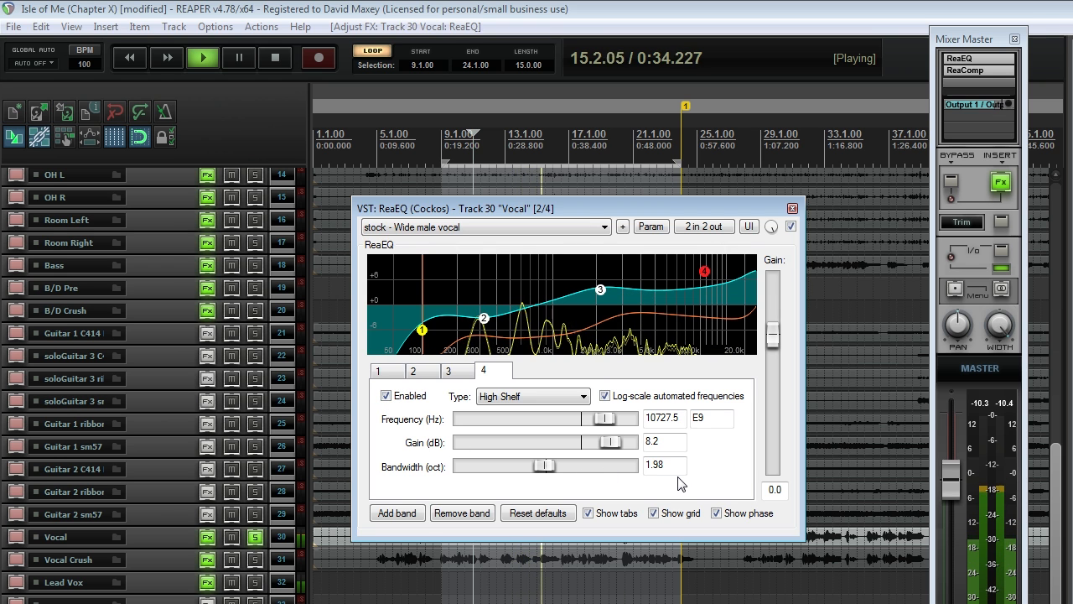
pyautogui.click(387, 396)
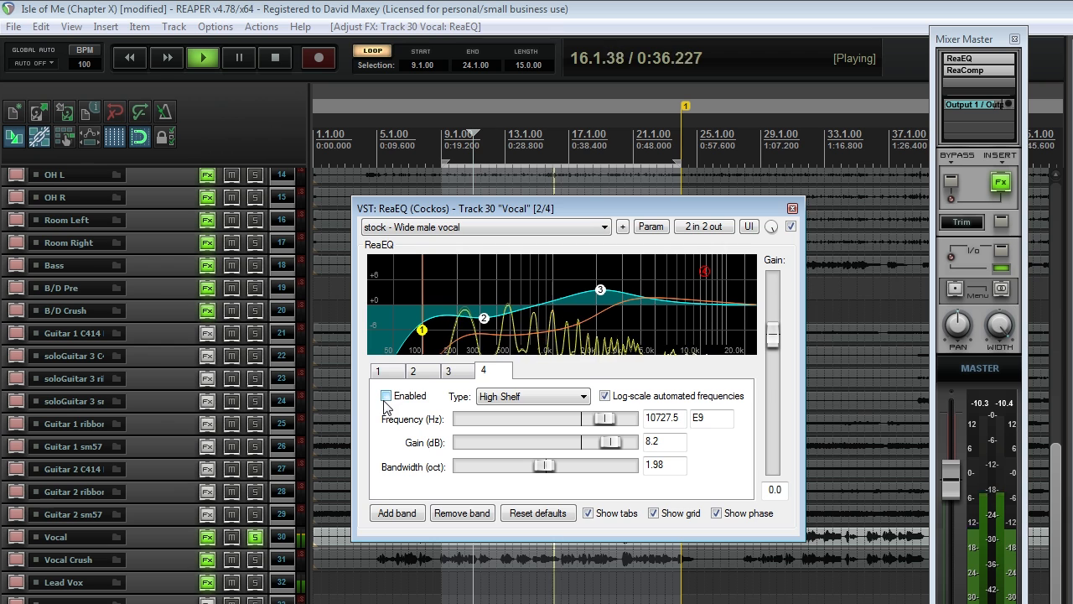
pyautogui.click(386, 397)
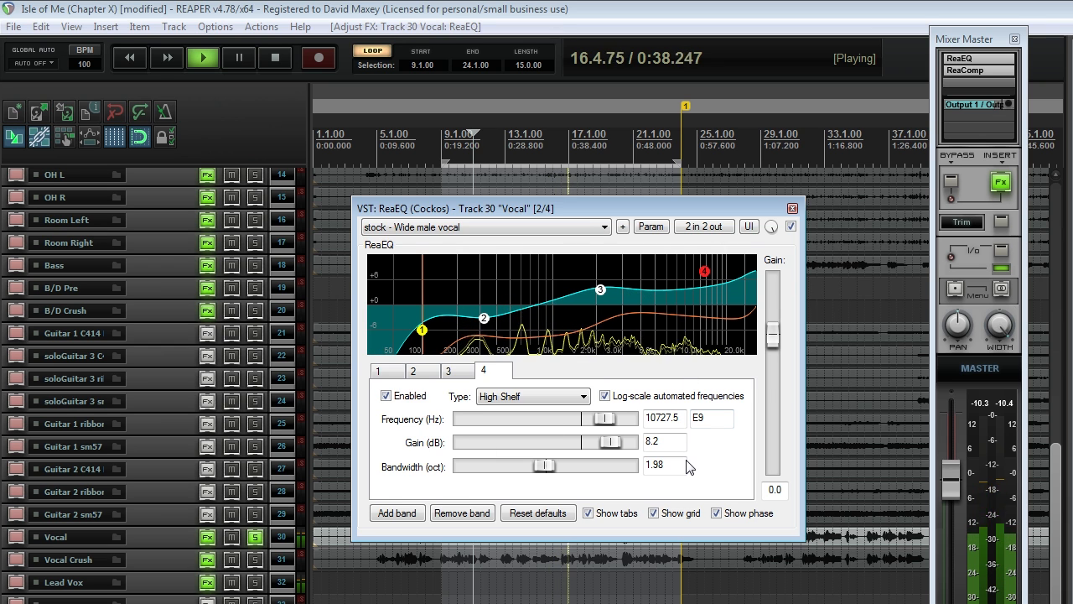
pyautogui.press('space')
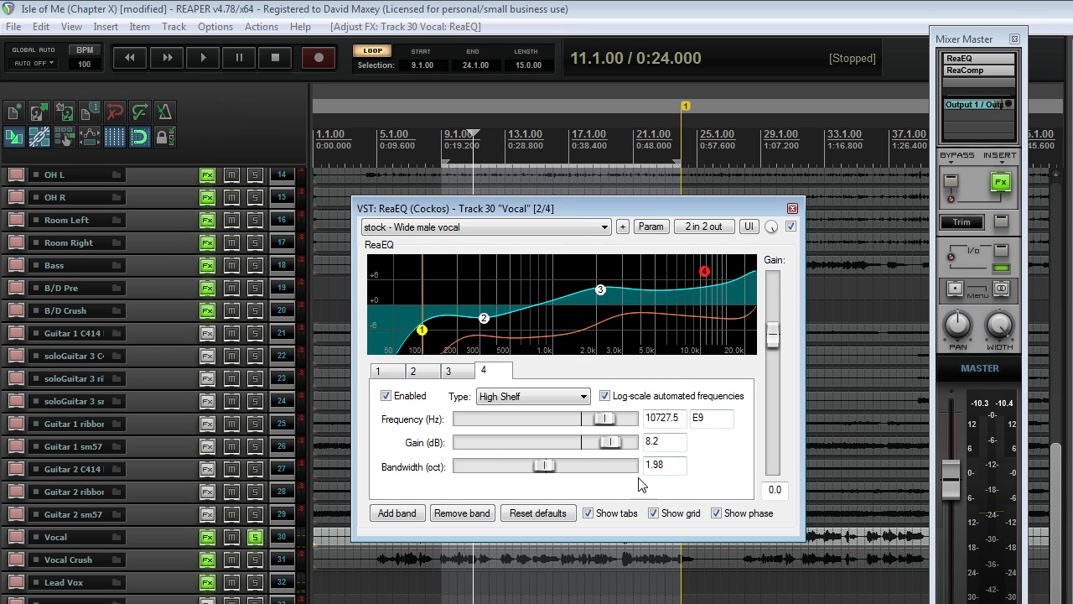
# Unsolo the Vocal track and play the full mix from 10.3.00, comparing ReaEQ bypassed and enabled
pyautogui.moveTo(599, 200); pyautogui.dragTo(616, 203)
pyautogui.click(256, 537)
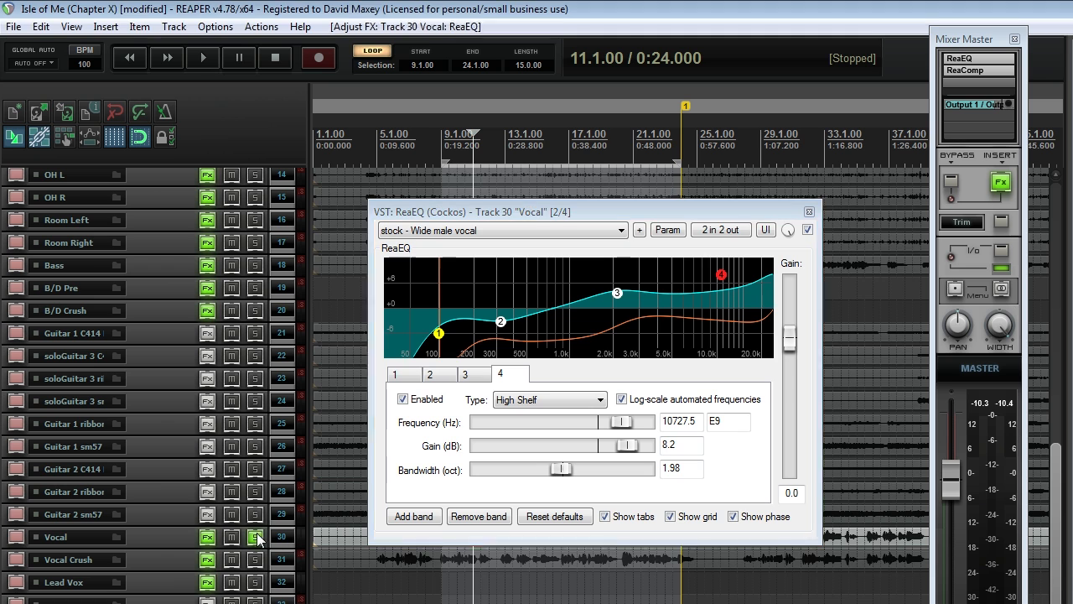
pyautogui.click(471, 179)
pyautogui.press('space')
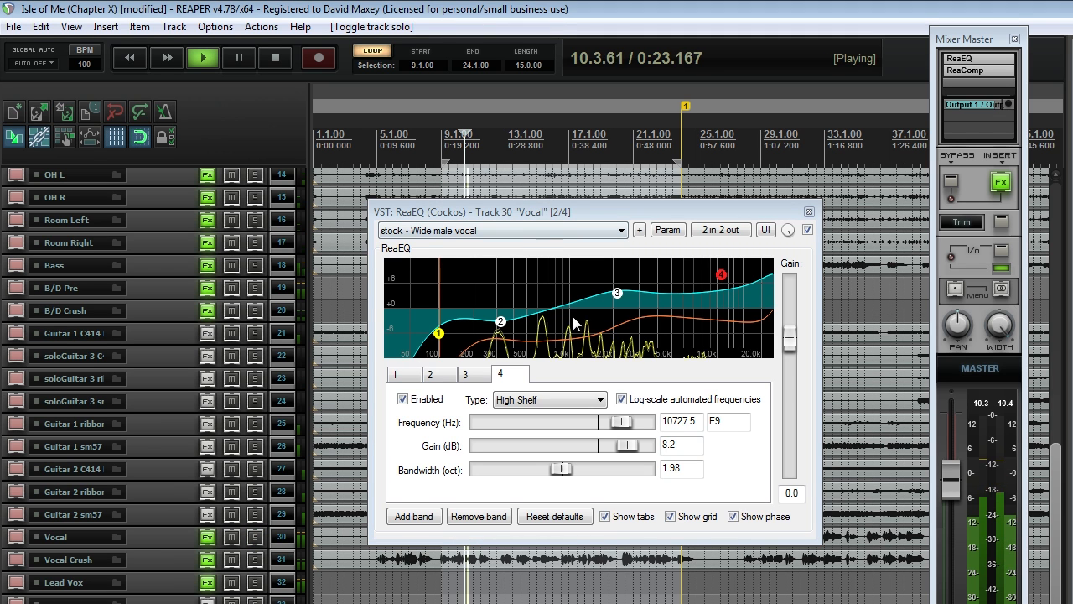
pyautogui.click(808, 229)
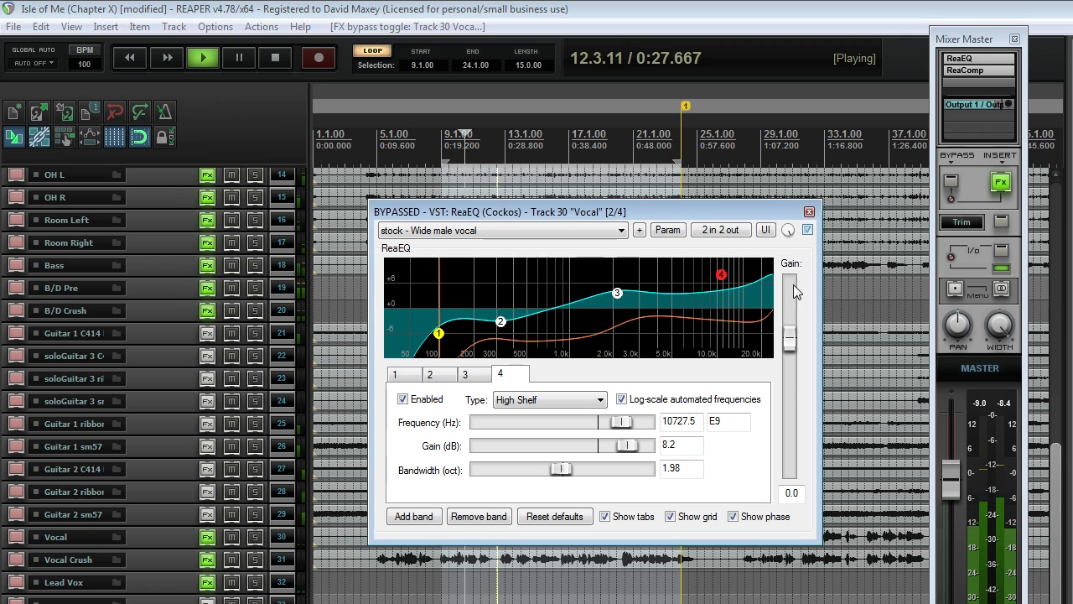
pyautogui.click(807, 229)
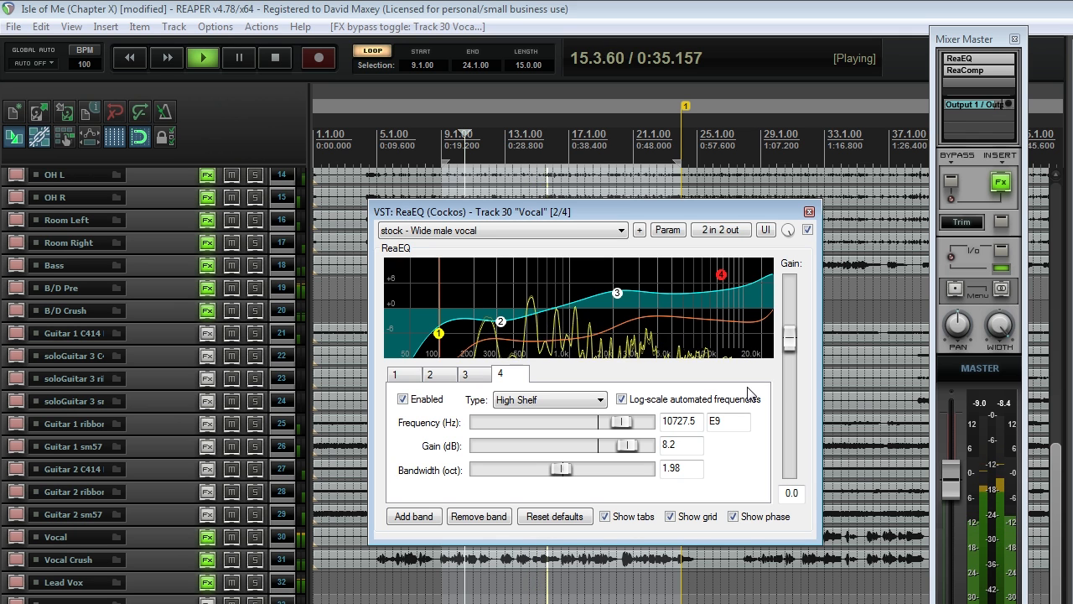
pyautogui.press('space')
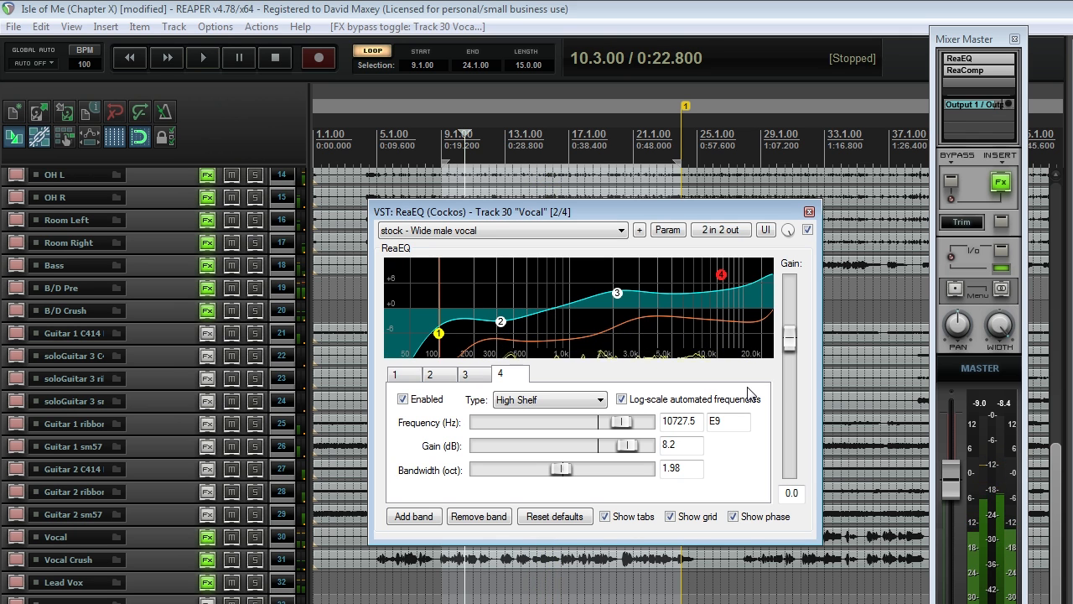
pyautogui.moveTo(707, 210); pyautogui.dragTo(696, 214)
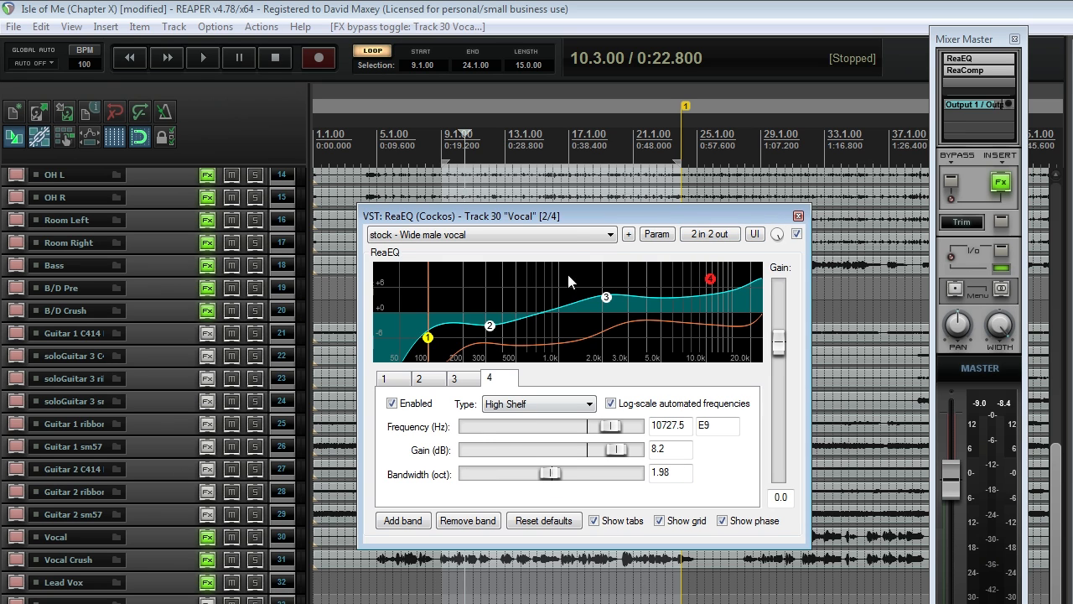
pyautogui.moveTo(573, 211); pyautogui.dragTo(599, 212)
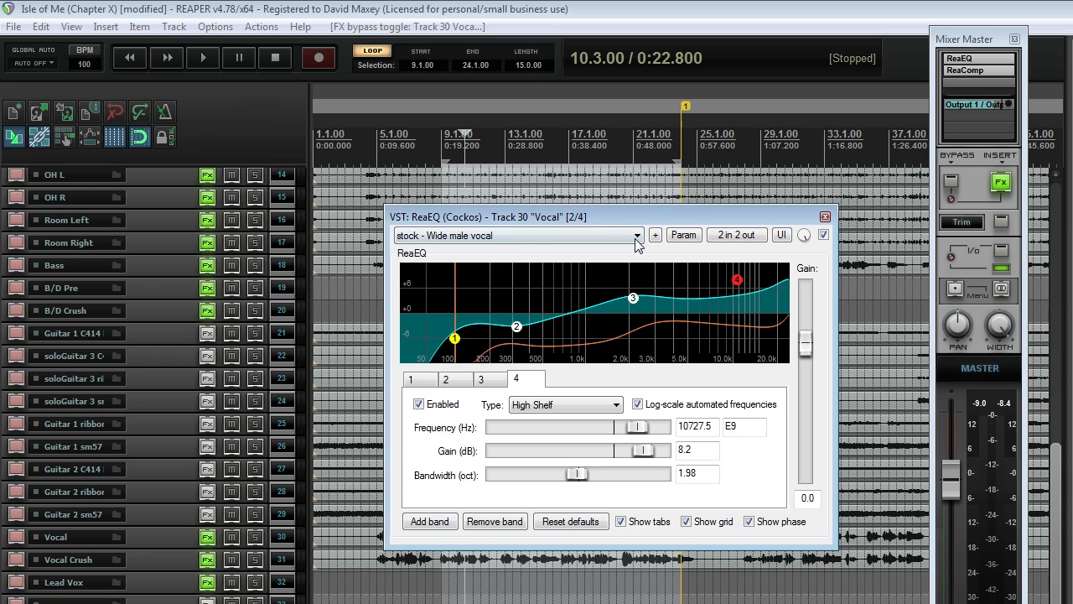